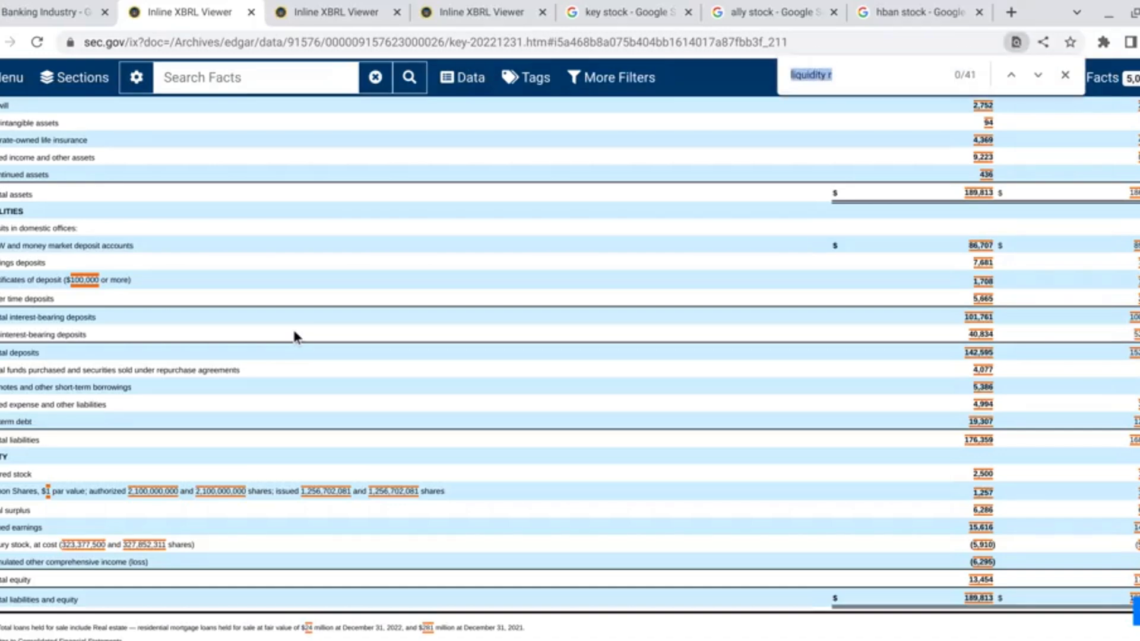
Search KeyCorp's 10-K for "uninsured", go to the uninsured deposits totals, and highlight the date December 31, 2022
{"action": "type", "text": "uninsured"}
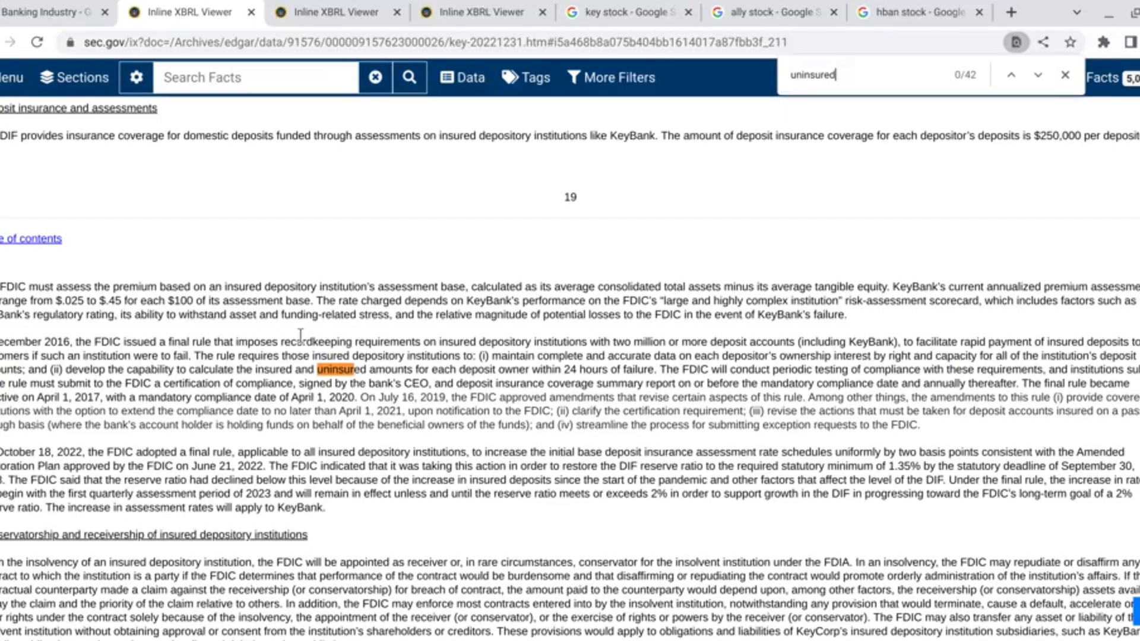
{"action": "key", "text": "Return"}
{"action": "key", "text": "Return"}
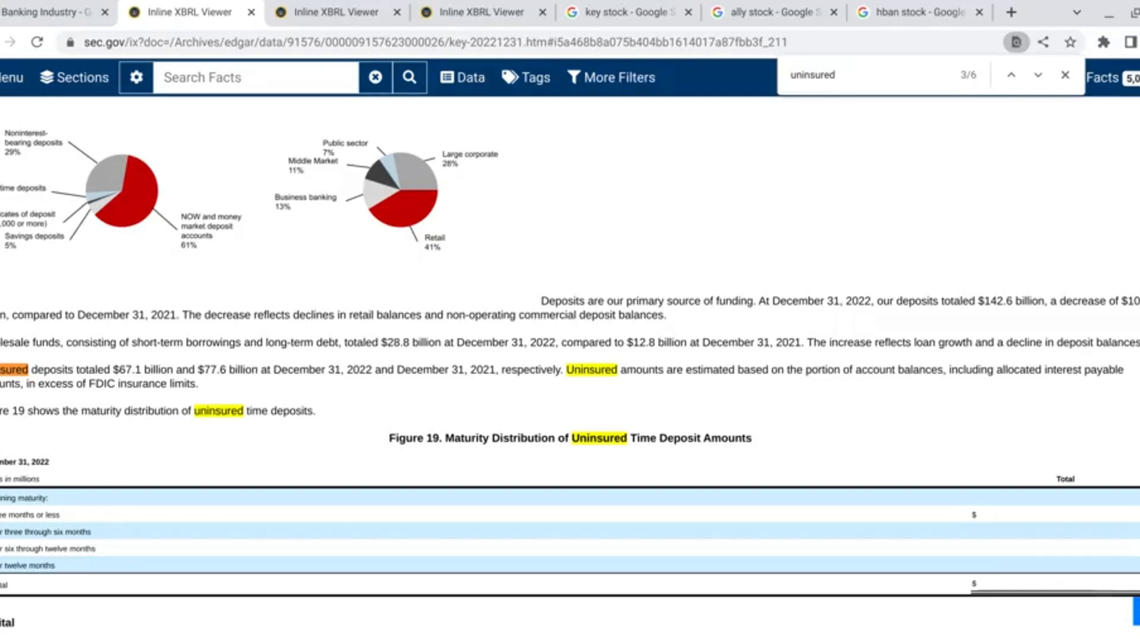
{"action": "left_click", "coordinate": [1066, 76]}
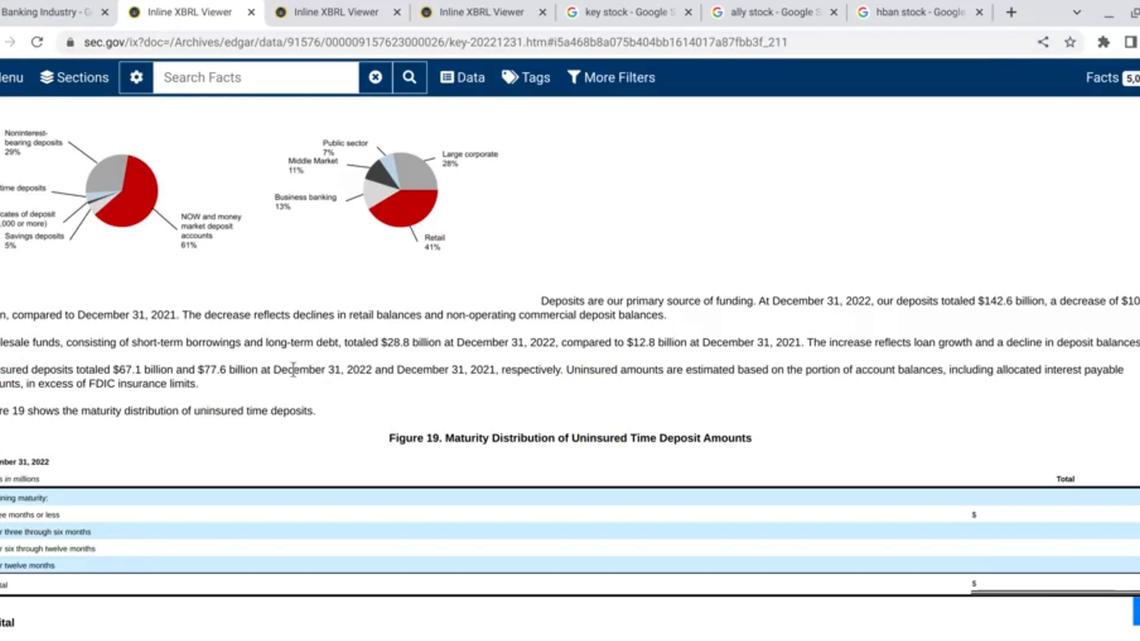
{"action": "left_click_drag", "start_coordinate": [274, 371], "coordinate": [370, 371]}
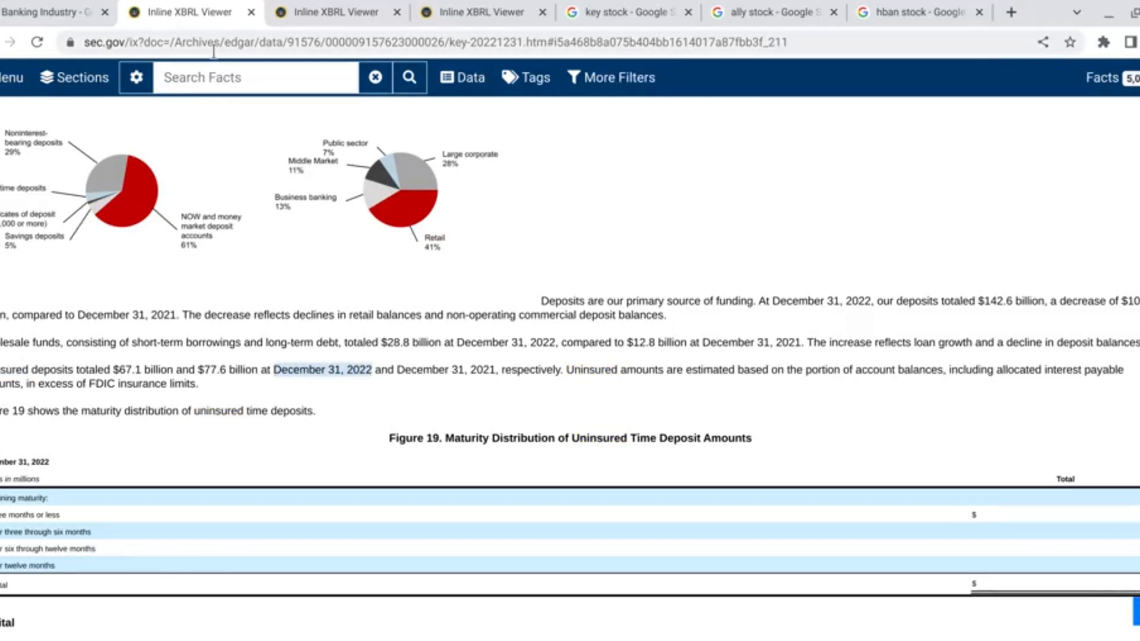
In the Banking Industry spreadsheet, review Key's Uninsured amount and the formula behind its % of Deposits
{"action": "left_click", "coordinate": [83, 6]}
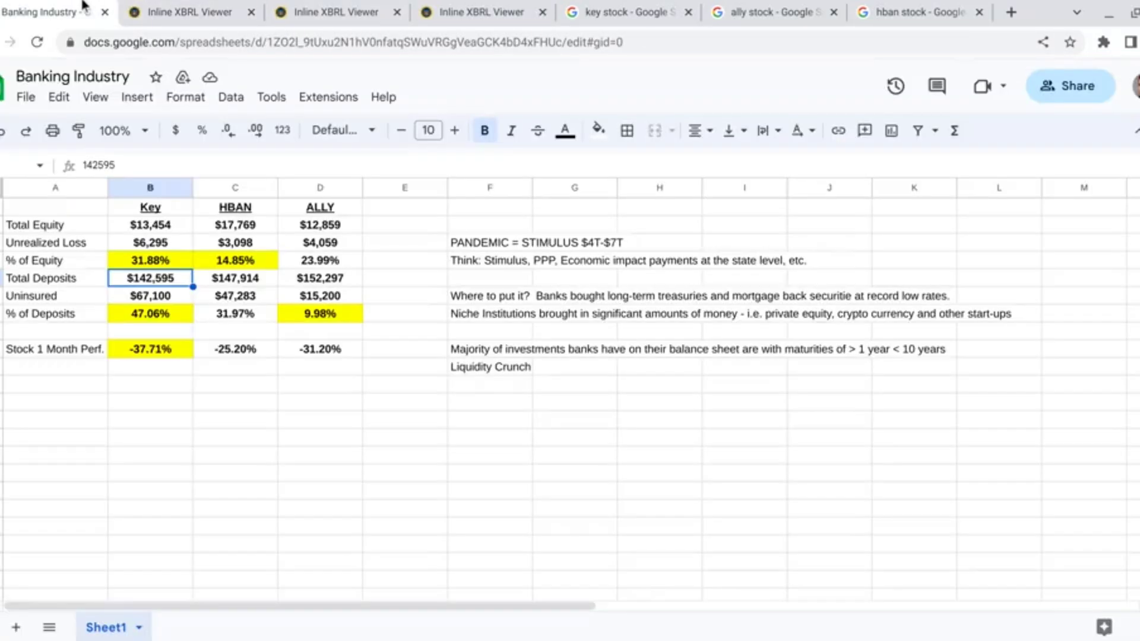
{"action": "left_click", "coordinate": [144, 299]}
{"action": "left_click", "coordinate": [148, 314]}
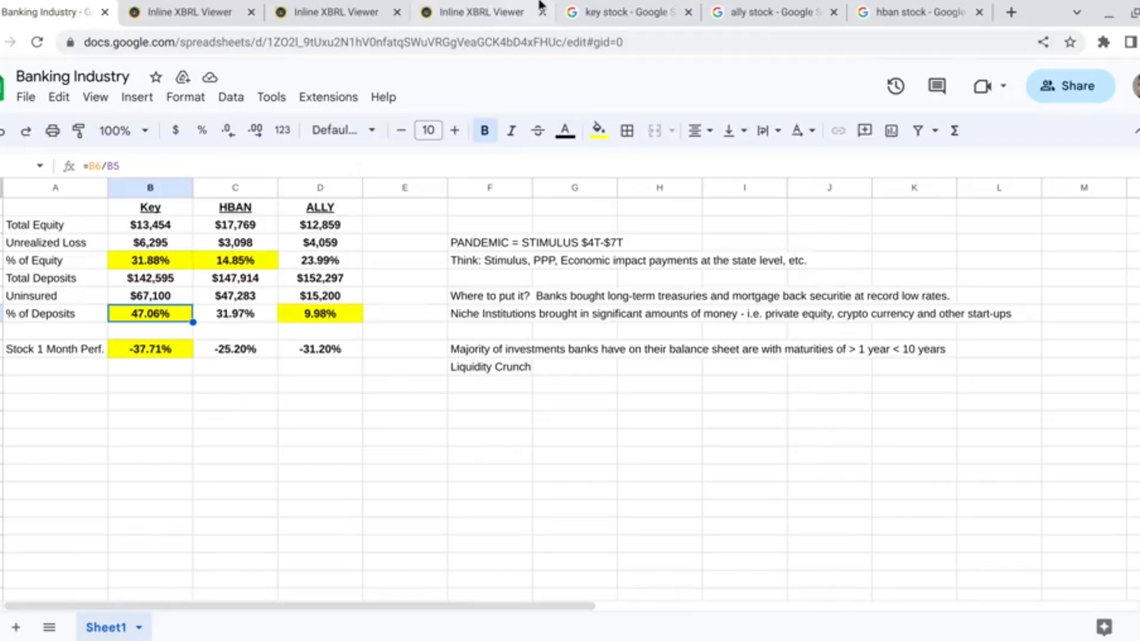
Check KeyCorp's one-month stock performance on Google and review Key's % of Equity formula in the Banking Industry spreadsheet
{"action": "left_click", "coordinate": [571, 7]}
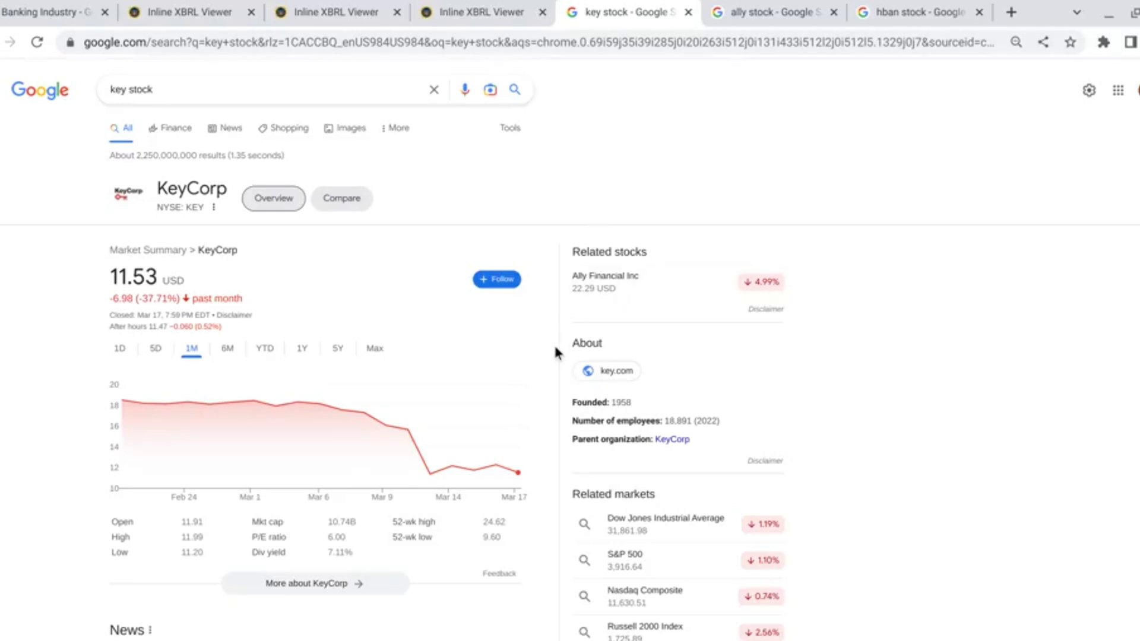
{"action": "left_click", "coordinate": [88, 5]}
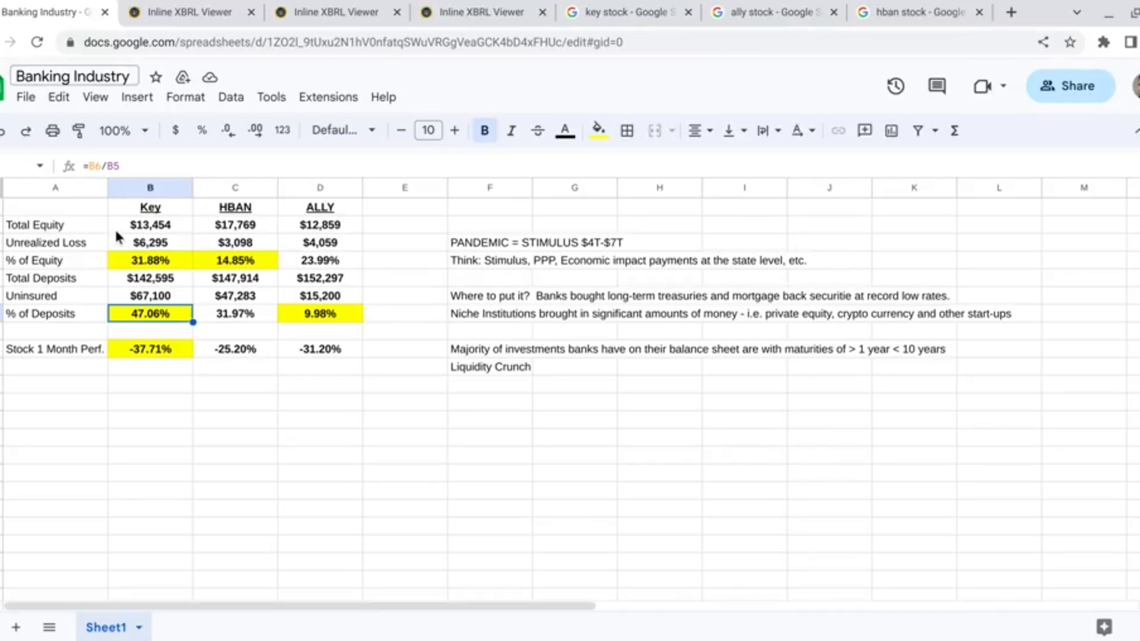
{"action": "left_click", "coordinate": [131, 261]}
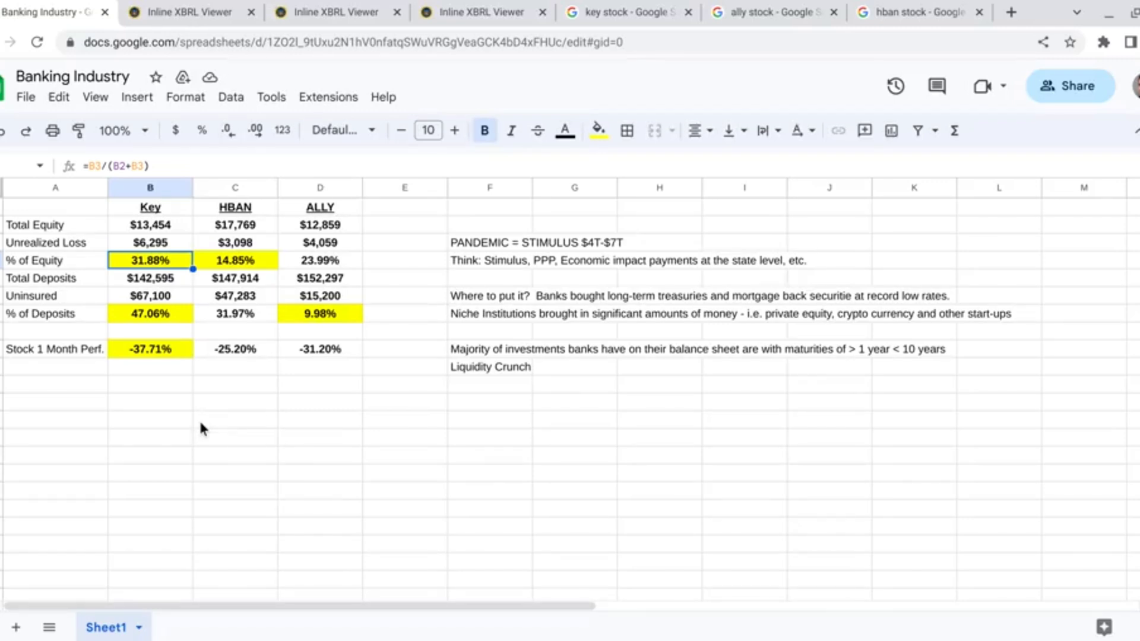
Switch to Huntington's 10-K, return to its cover page, and close the page search
{"action": "left_click", "coordinate": [353, 11]}
{"action": "scroll", "coordinate": [340, 264], "scroll_direction": "up", "scroll_amount": 5}
{"action": "scroll", "coordinate": [341, 266], "scroll_direction": "up", "scroll_amount": 15}
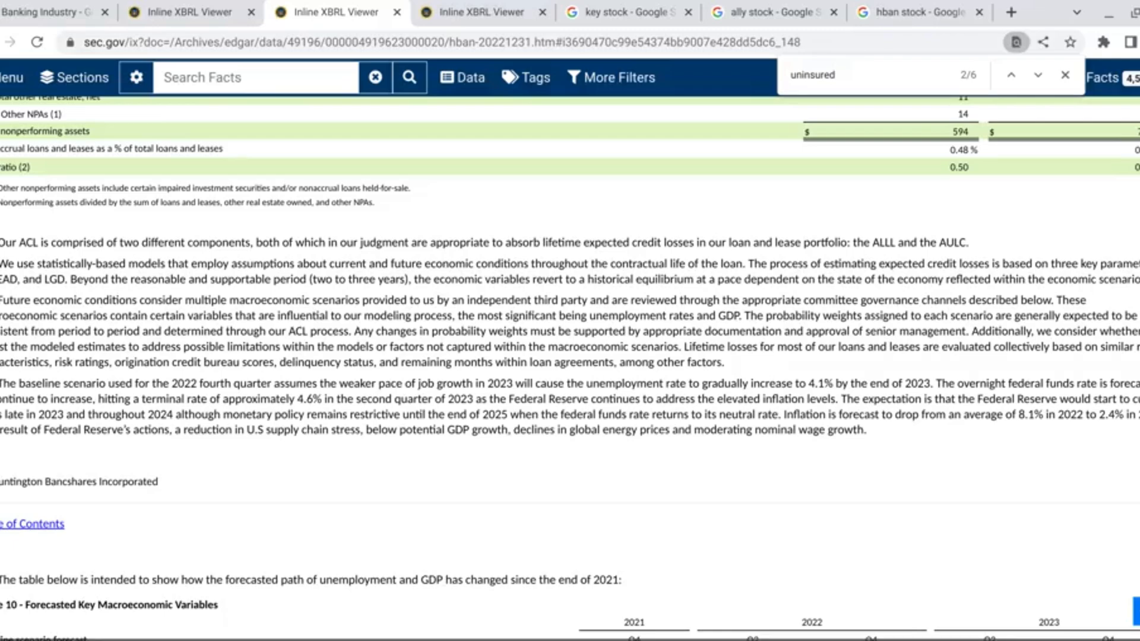
{"action": "key", "text": "Home"}
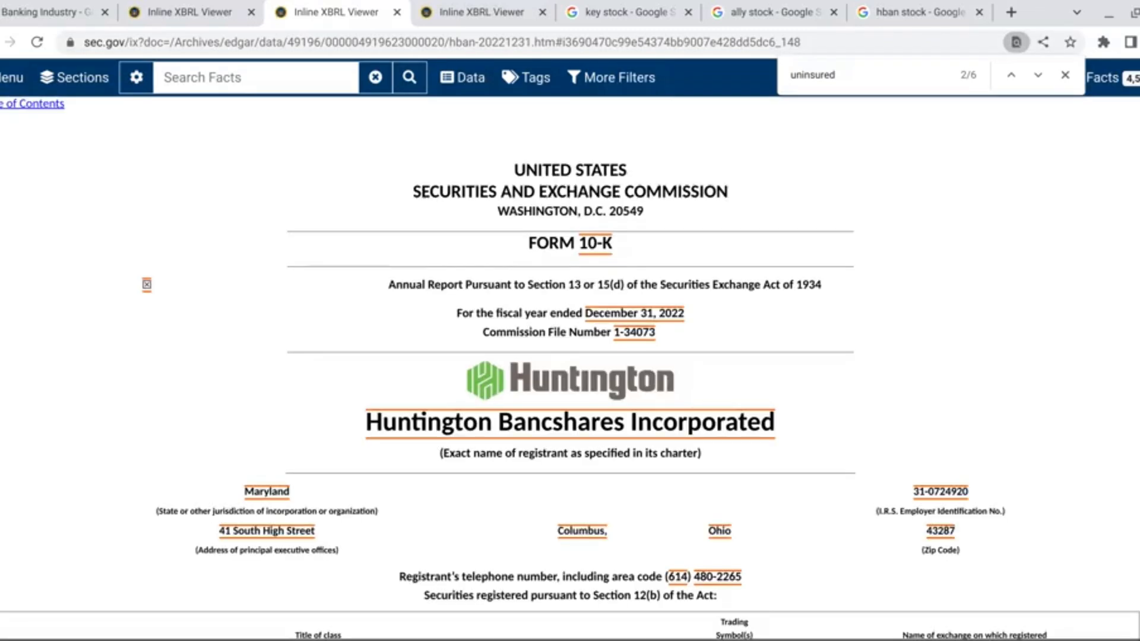
{"action": "left_click", "coordinate": [1065, 75]}
Follow the table of contents to Financial Statements and Supplementary Data and find total equity on the consolidated balance sheet
{"action": "scroll", "coordinate": [852, 262], "scroll_direction": "down", "scroll_amount": 20}
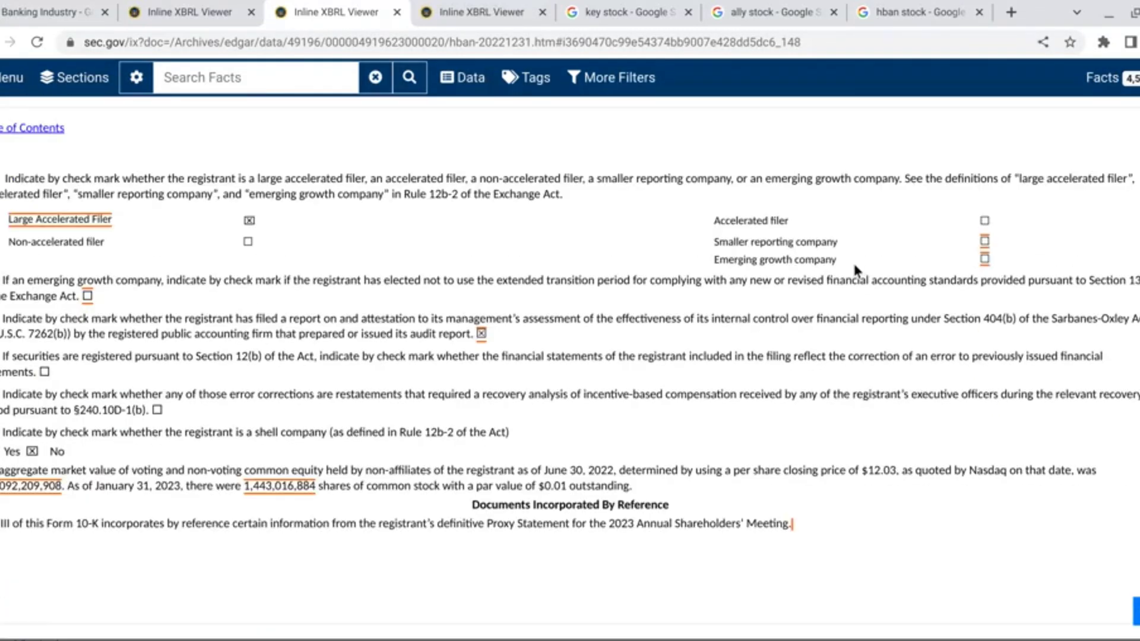
{"action": "scroll", "coordinate": [323, 419], "scroll_direction": "down", "scroll_amount": 5}
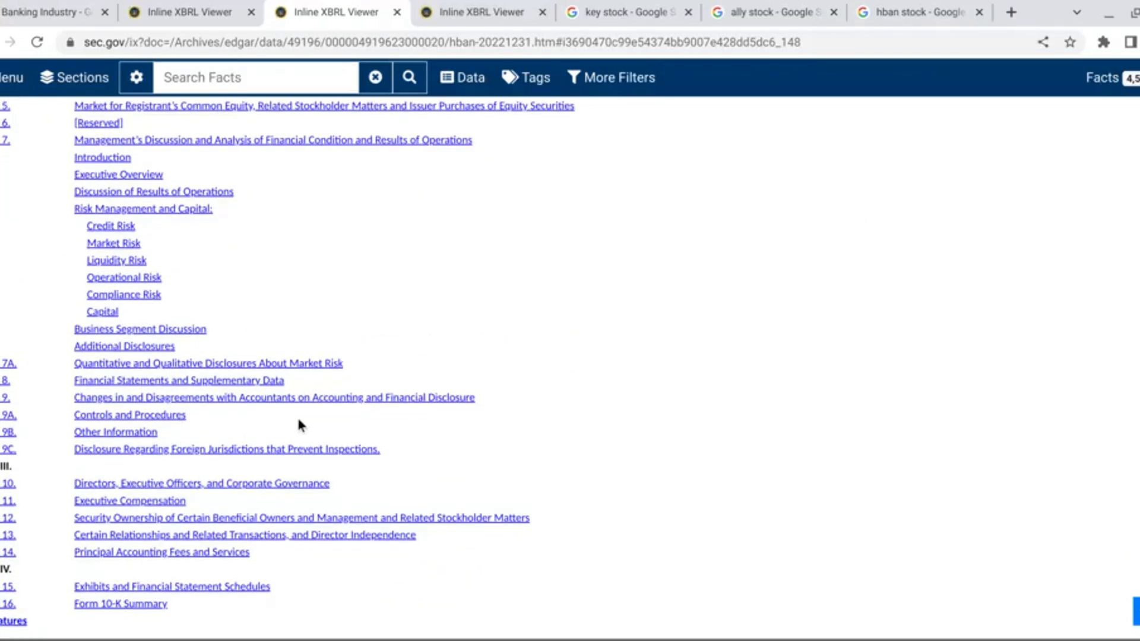
{"action": "left_click", "coordinate": [163, 383]}
{"action": "scroll", "coordinate": [165, 381], "scroll_direction": "down", "scroll_amount": 15}
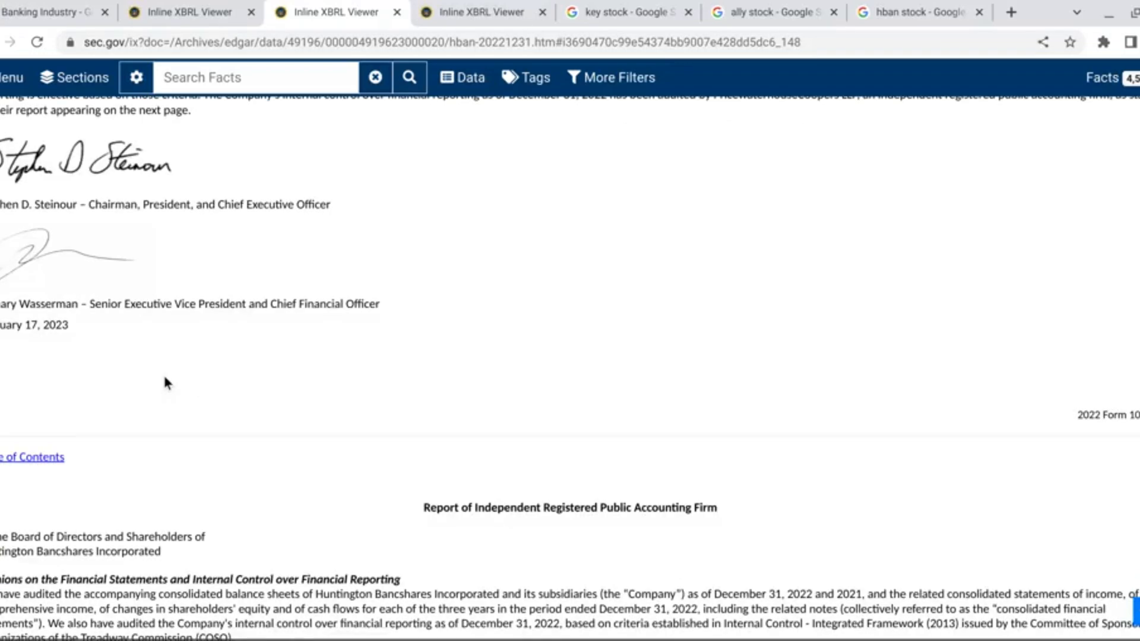
{"action": "scroll", "coordinate": [164, 378], "scroll_direction": "down", "scroll_amount": 5}
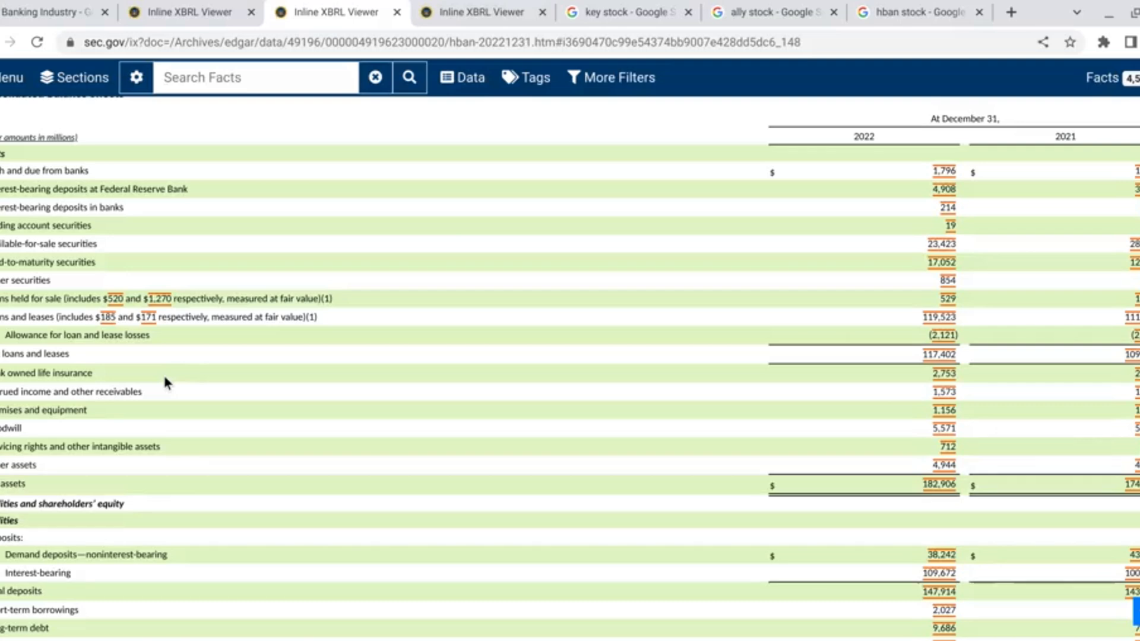
{"action": "scroll", "coordinate": [164, 380], "scroll_direction": "down", "scroll_amount": 3}
{"action": "scroll", "coordinate": [169, 443], "scroll_direction": "down", "scroll_amount": 1}
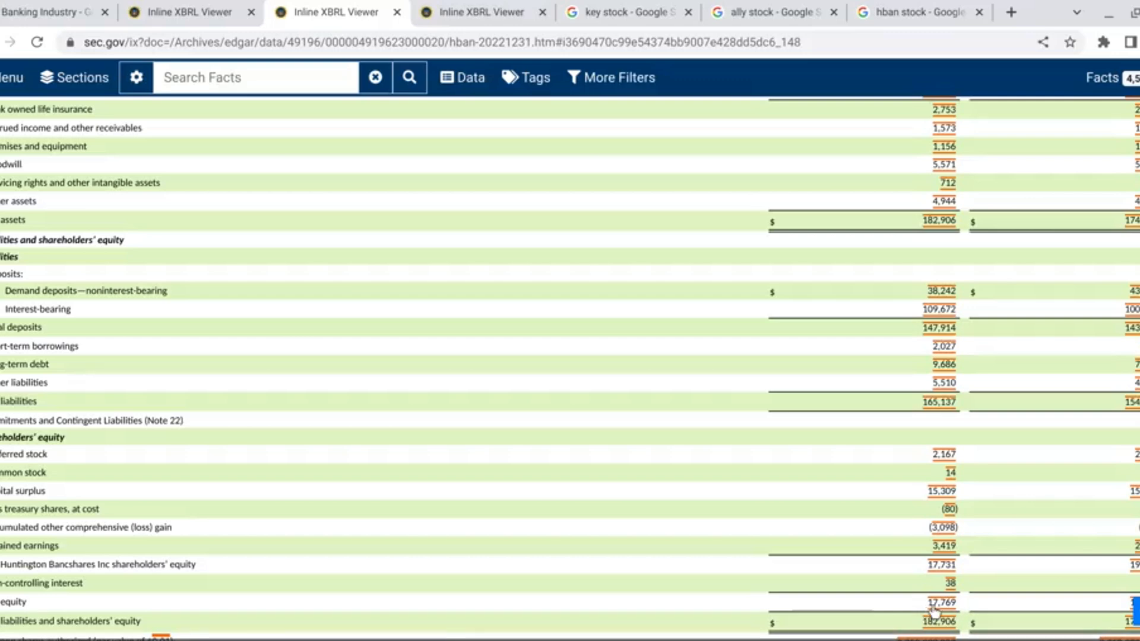
Compare HBAN's Total Equity in the spreadsheet with the filing and highlight the accumulated other comprehensive (loss) gain line
{"action": "left_click", "coordinate": [89, 10]}
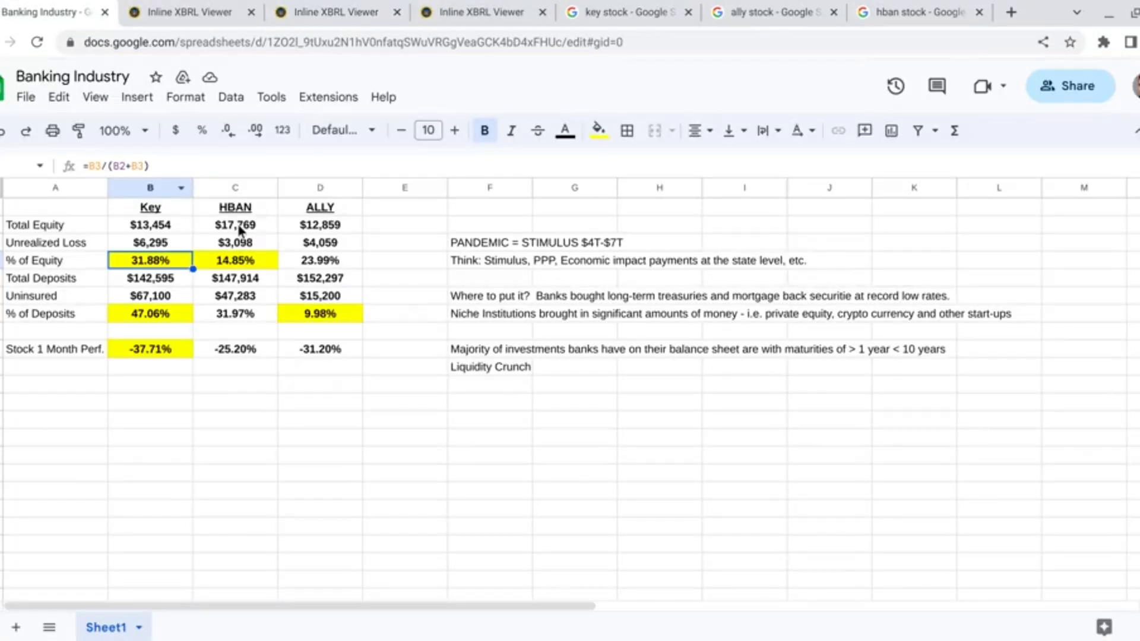
{"action": "left_click", "coordinate": [240, 228]}
{"action": "left_click", "coordinate": [327, 14]}
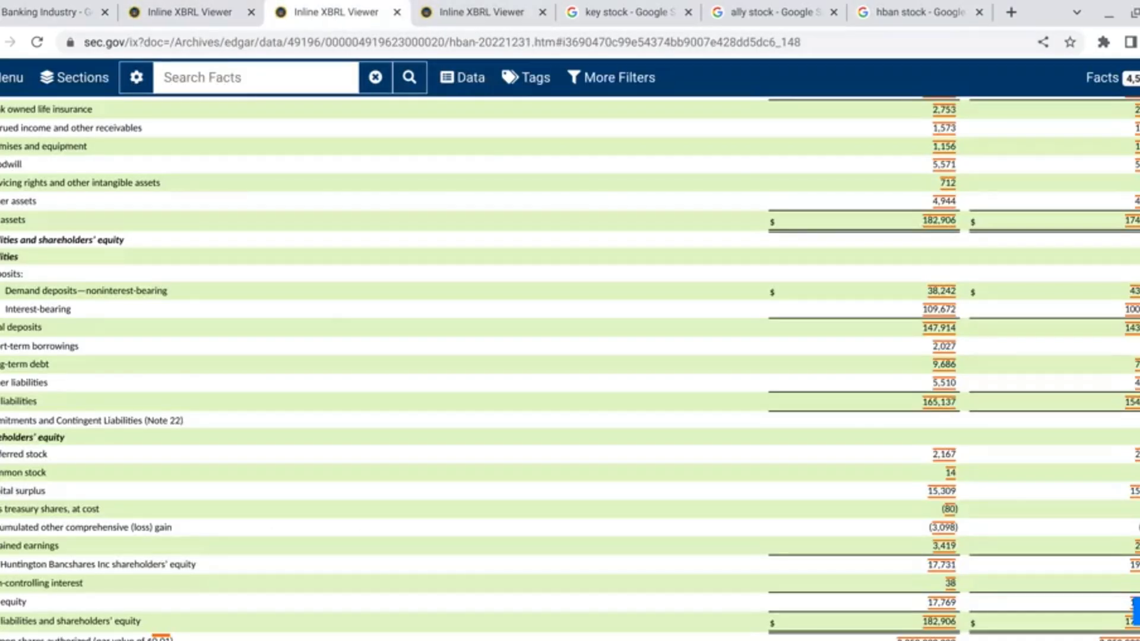
{"action": "left_click_drag", "start_coordinate": [3, 527], "coordinate": [897, 538]}
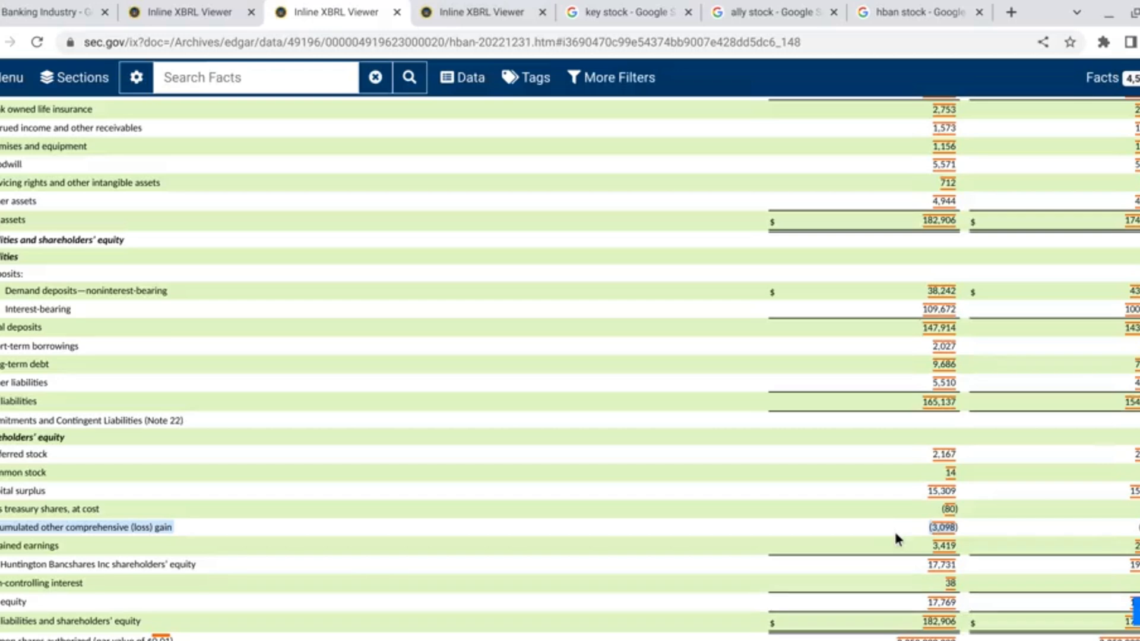
{"action": "left_click", "coordinate": [891, 530]}
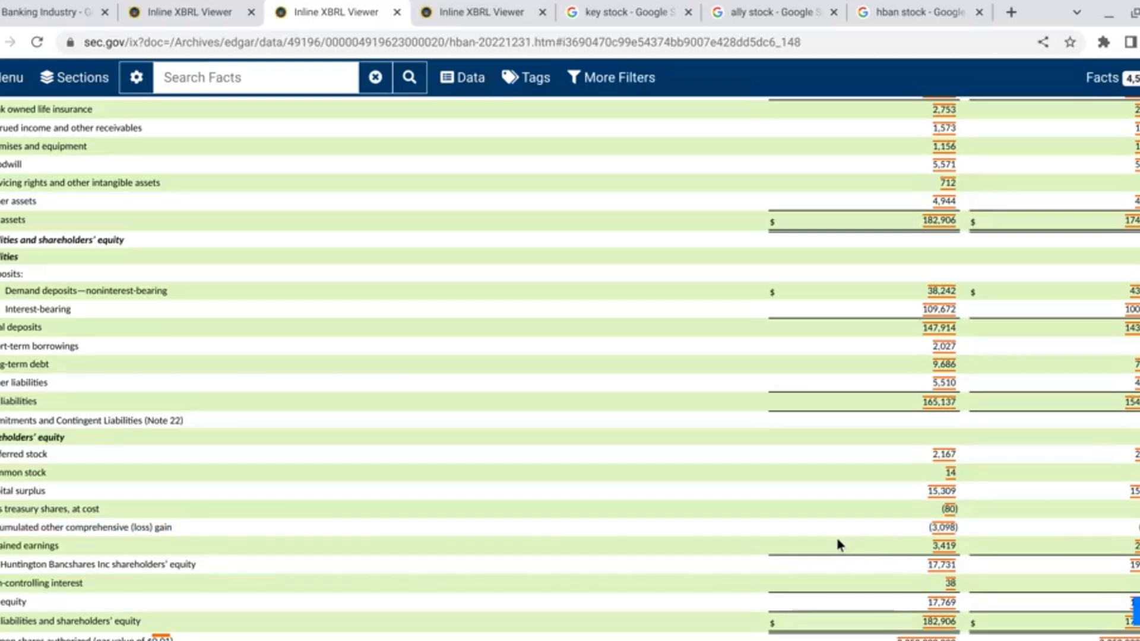
Compare the % of Equity cells of HBAN and Key in the Banking Industry spreadsheet
{"action": "left_click", "coordinate": [80, 13]}
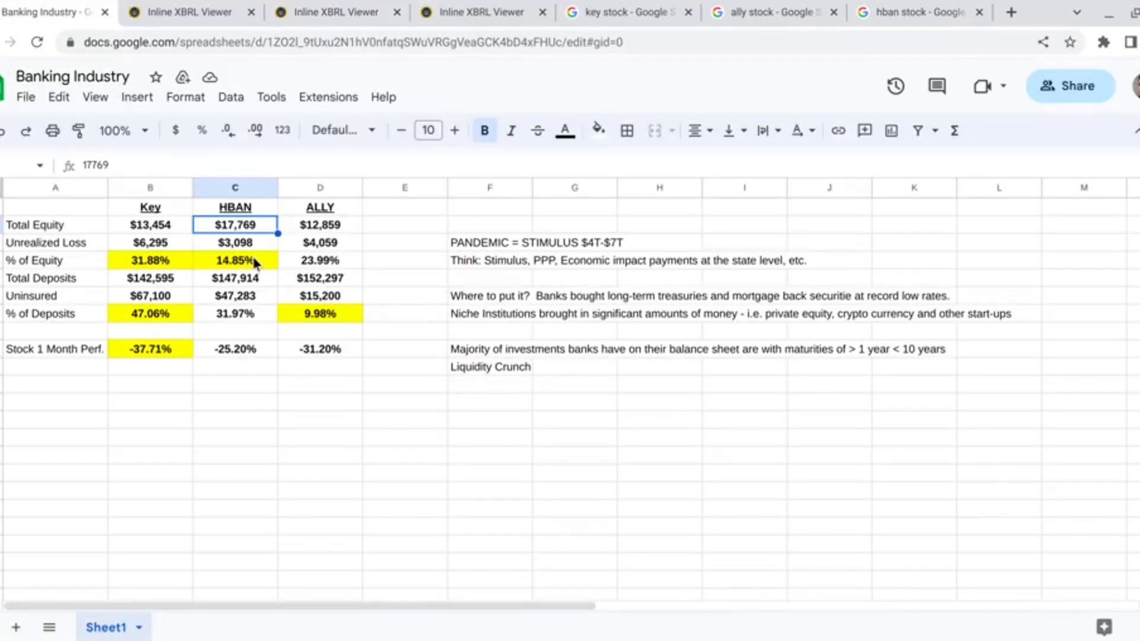
{"action": "left_click", "coordinate": [212, 263]}
{"action": "left_click", "coordinate": [176, 263]}
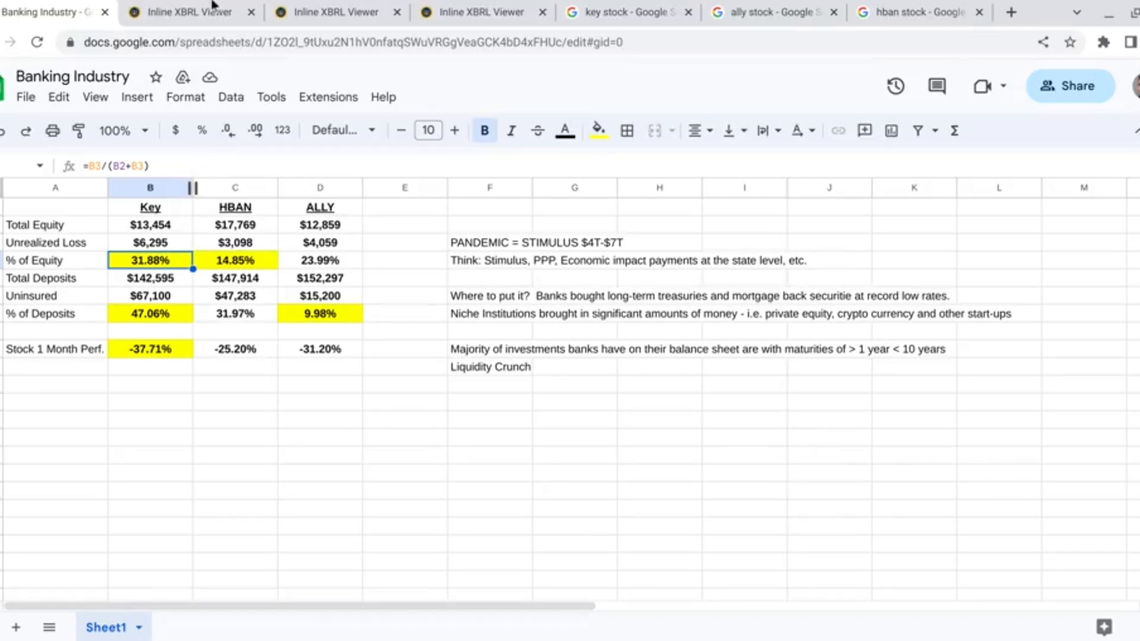
Check HBAN's Total Deposits in the spreadsheet against the total deposits line of Huntington's balance sheet
{"action": "left_click", "coordinate": [297, 7]}
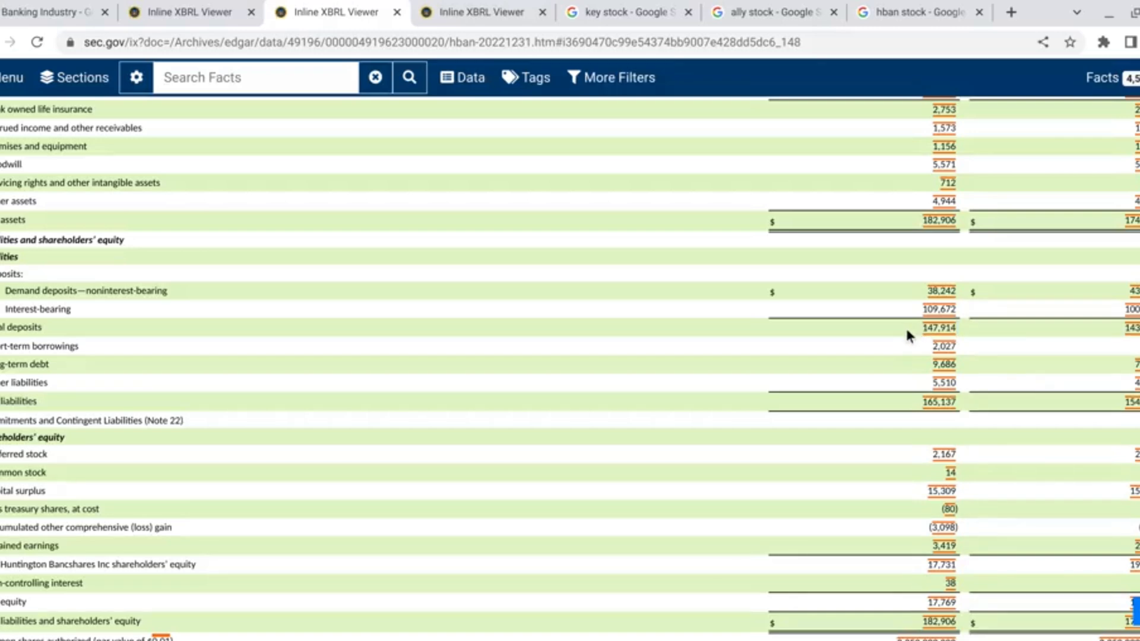
{"action": "left_click", "coordinate": [75, 5]}
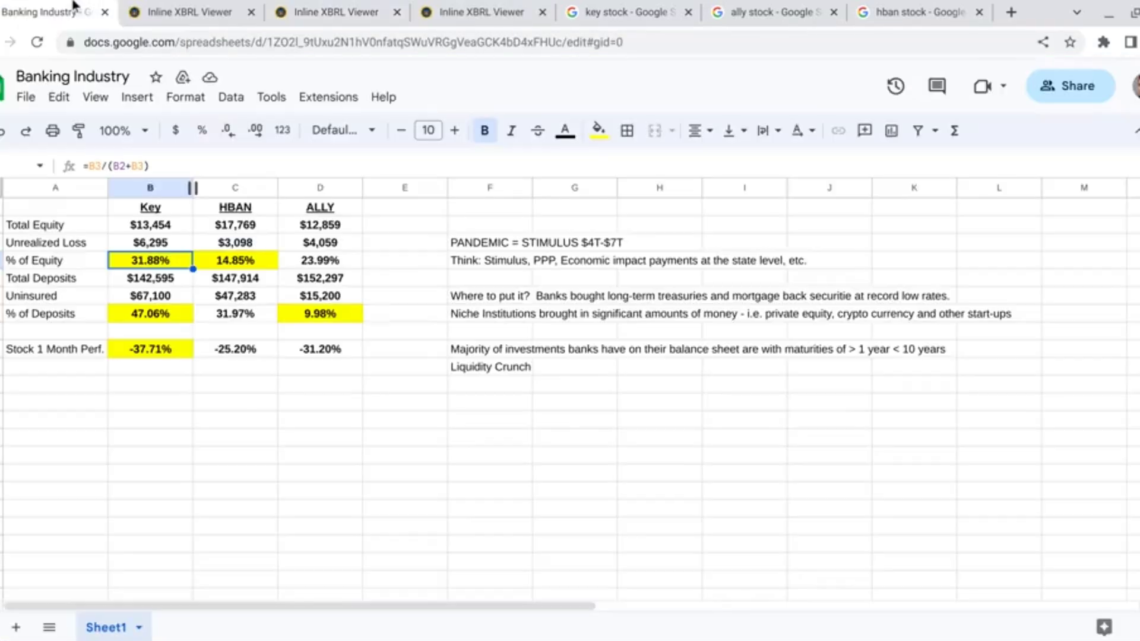
{"action": "left_click", "coordinate": [248, 281]}
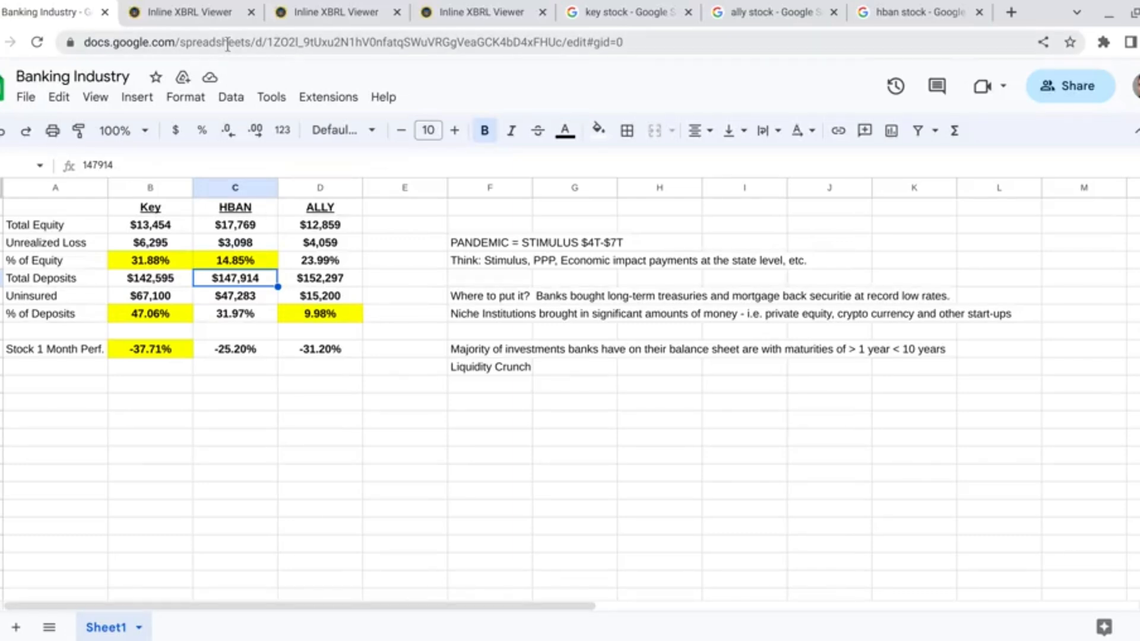
Search Huntington's 10-K for "uninsured" and go to the Uninsured deposits table
{"action": "left_click", "coordinate": [315, 8]}
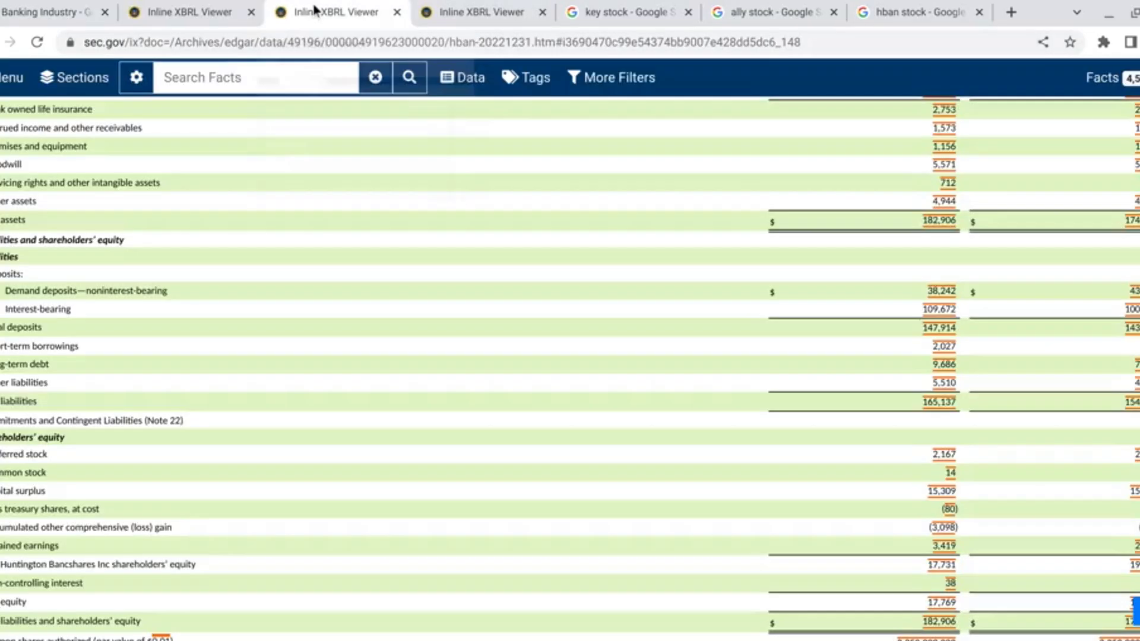
{"action": "key", "text": "ctrl+f"}
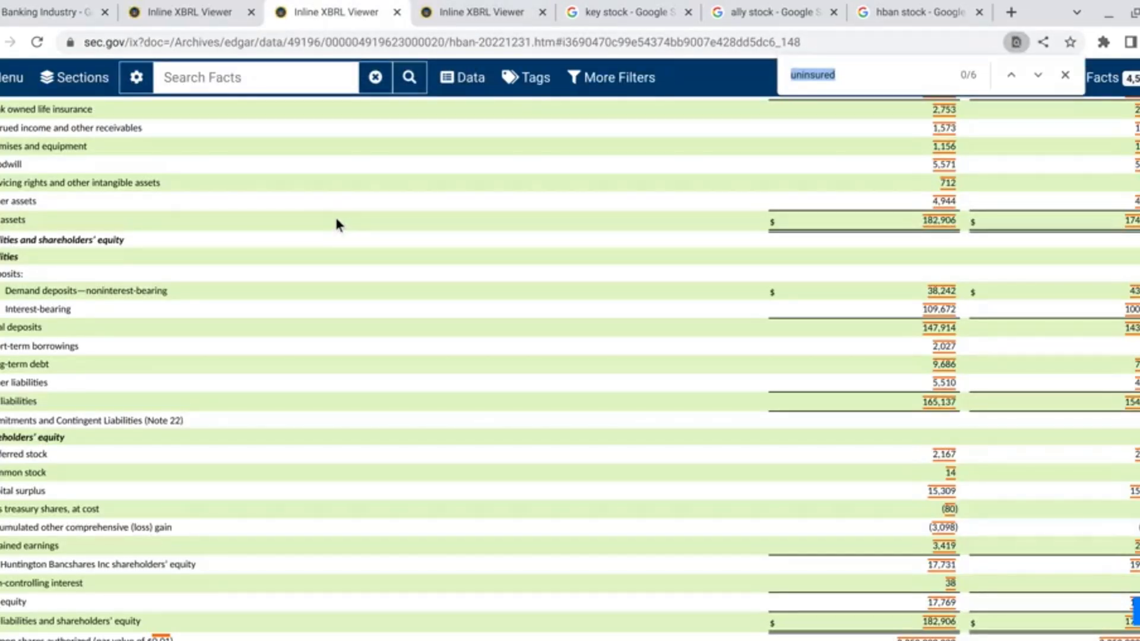
{"action": "type", "text": "uninsured"}
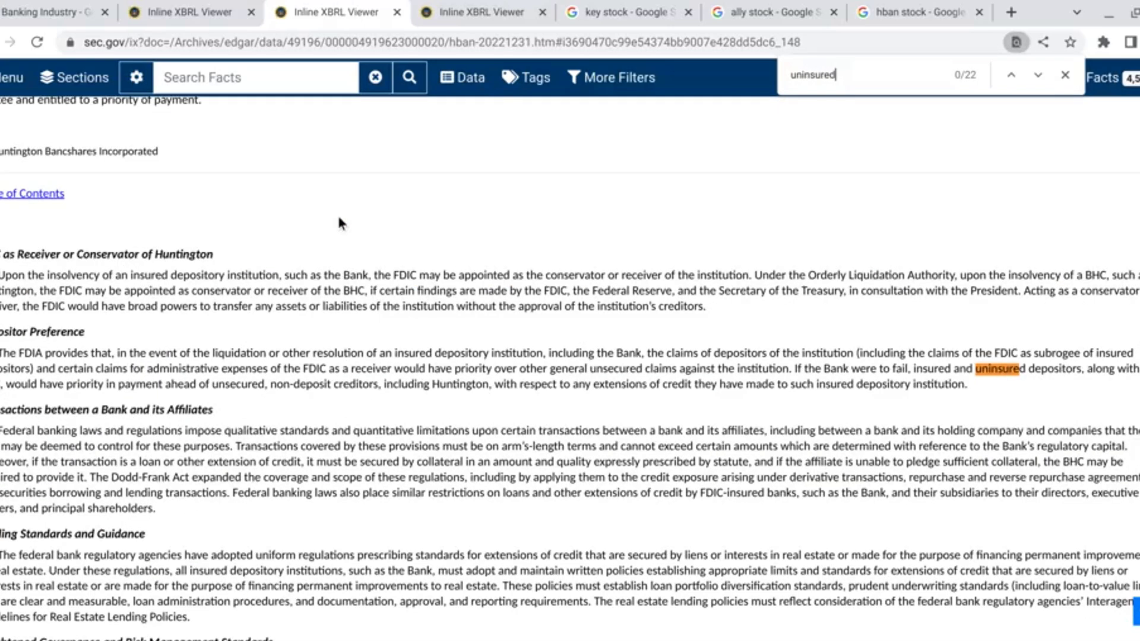
{"action": "key", "text": "Return"}
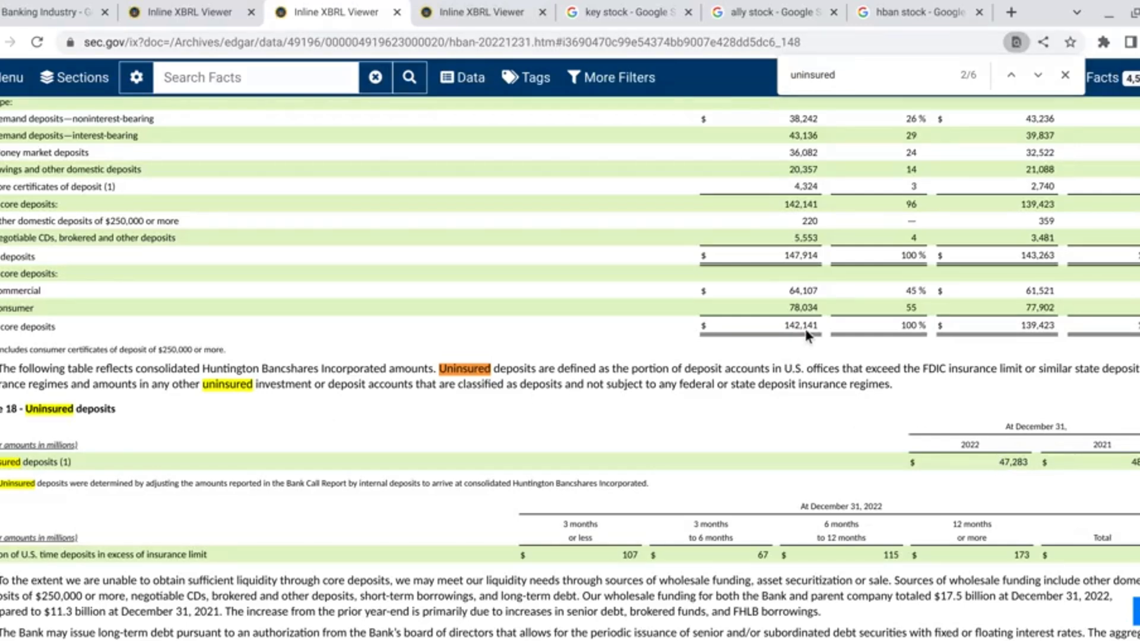
Review HBAN's Uninsured amount and % of Deposits formula in the Banking Industry spreadsheet
{"action": "left_click", "coordinate": [76, 5]}
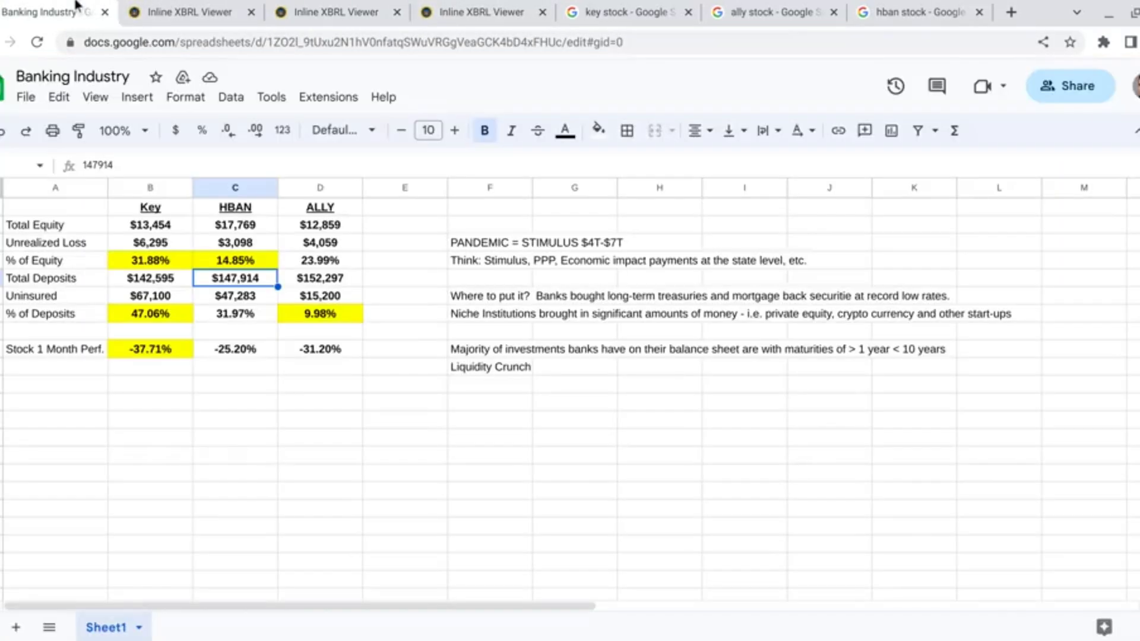
{"action": "key", "text": "Down"}
{"action": "key", "text": "Down"}
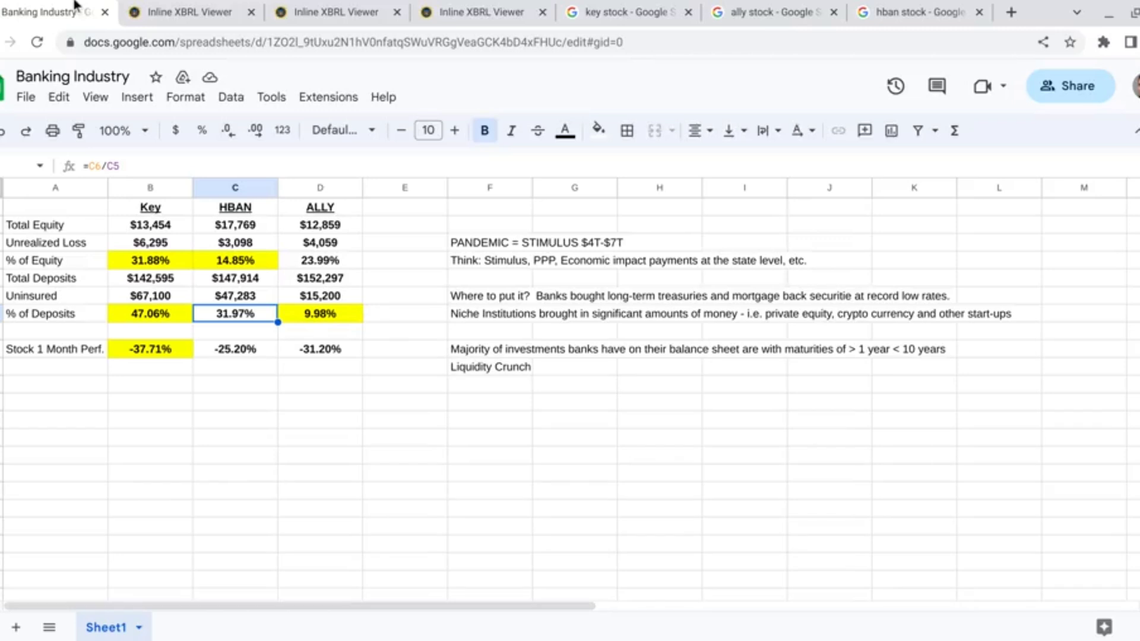
Move the HBAN stock page ahead of the ALLY one and set HBAN's Stock 1 Month Perf. to -31.2%
{"action": "left_click_drag", "start_coordinate": [895, 15], "coordinate": [757, 19]}
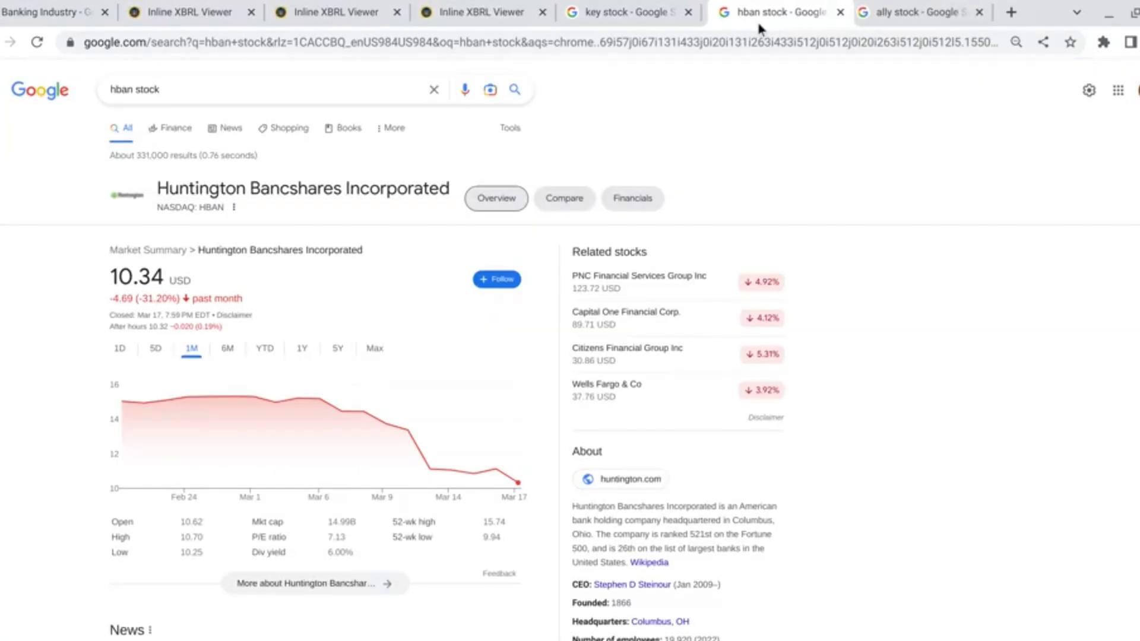
{"action": "left_click", "coordinate": [71, 7]}
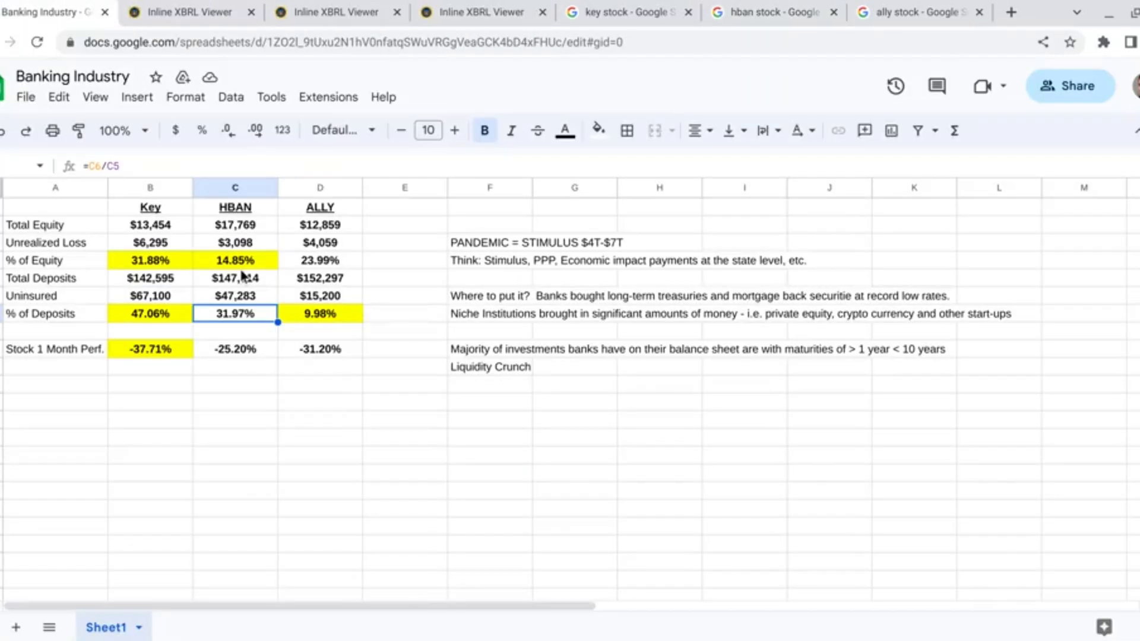
{"action": "left_click", "coordinate": [236, 351]}
{"action": "type", "text": "-31.2%"}
{"action": "key", "text": "Tab"}
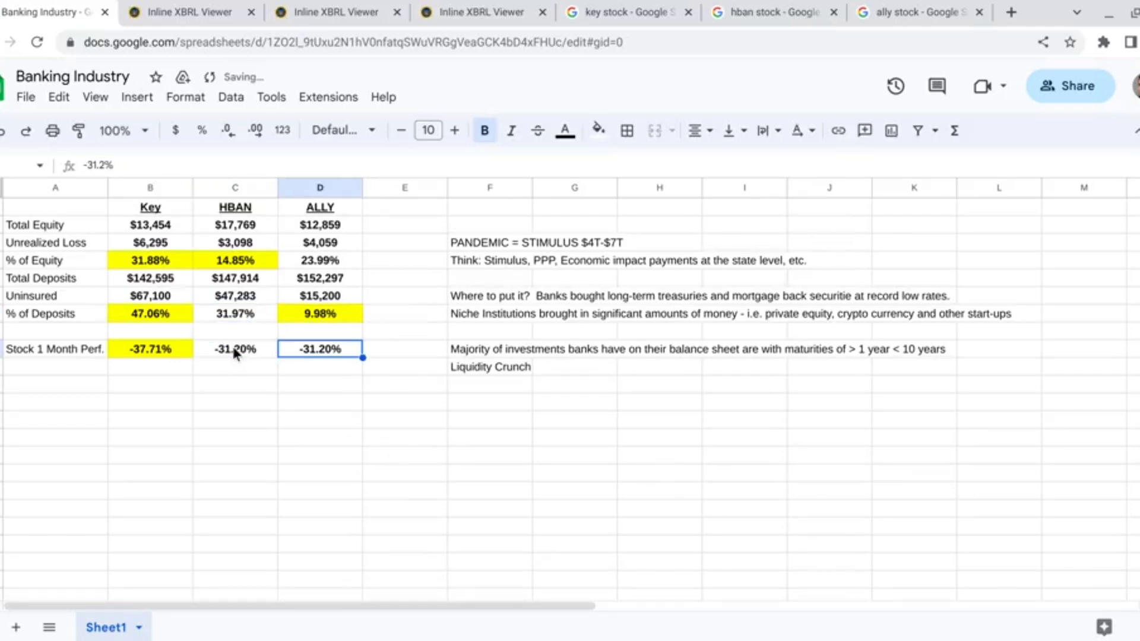
Read ALLY's past-month change on its stock page and set ALLY's Stock 1 Month Perf. to -25.2% in the spreadsheet
{"action": "left_click", "coordinate": [914, 12]}
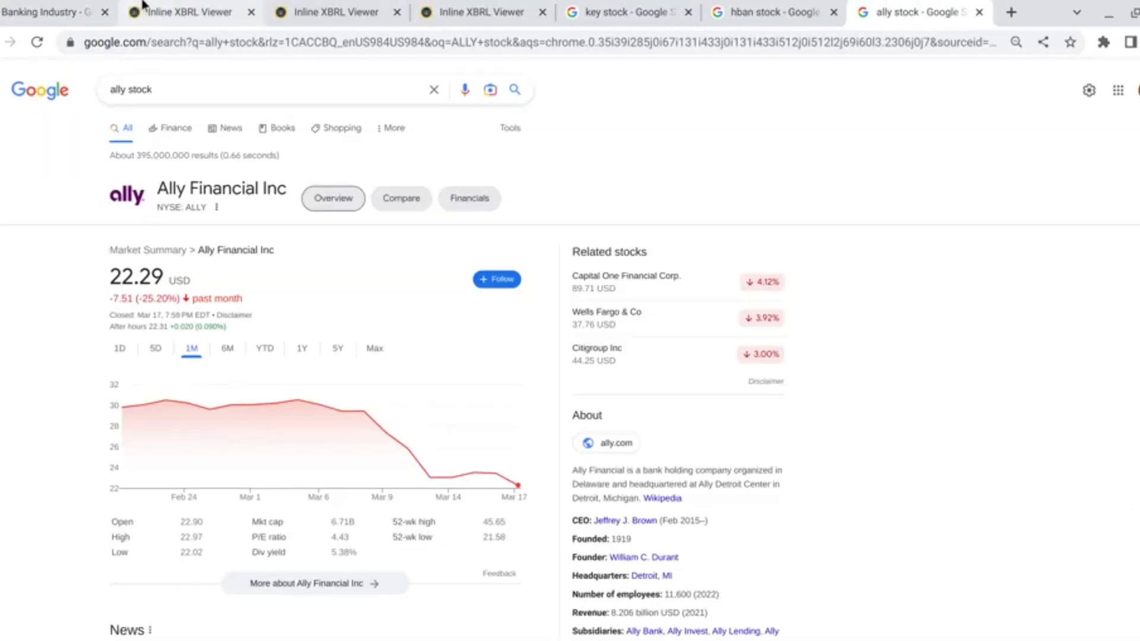
{"action": "left_click", "coordinate": [58, 5]}
{"action": "type", "text": "-25.2%"}
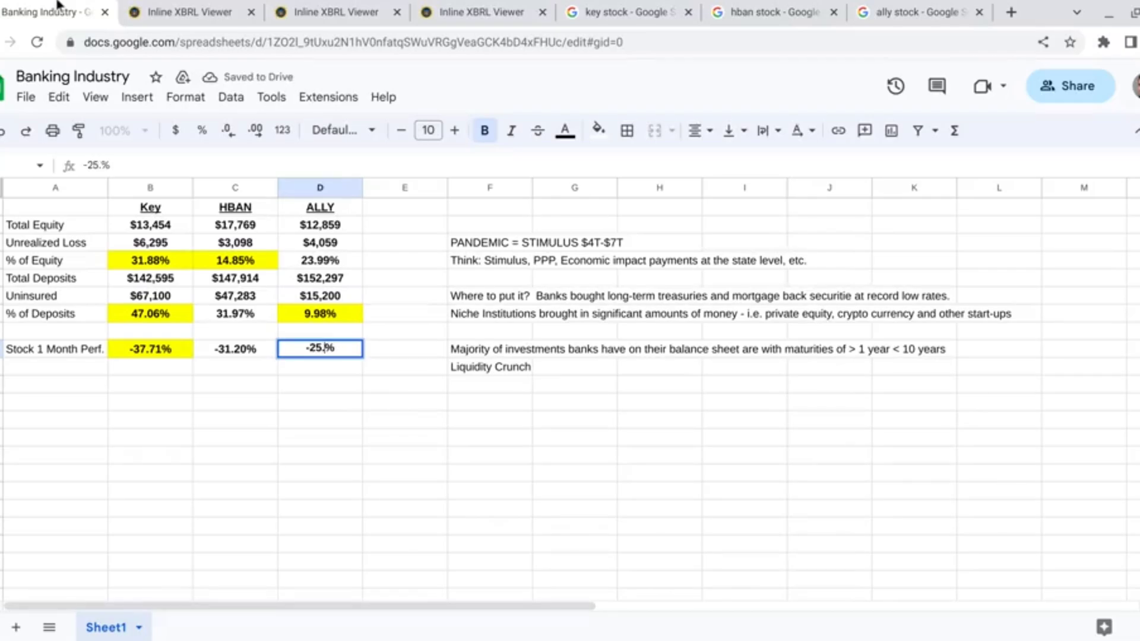
{"action": "key", "text": "Return"}
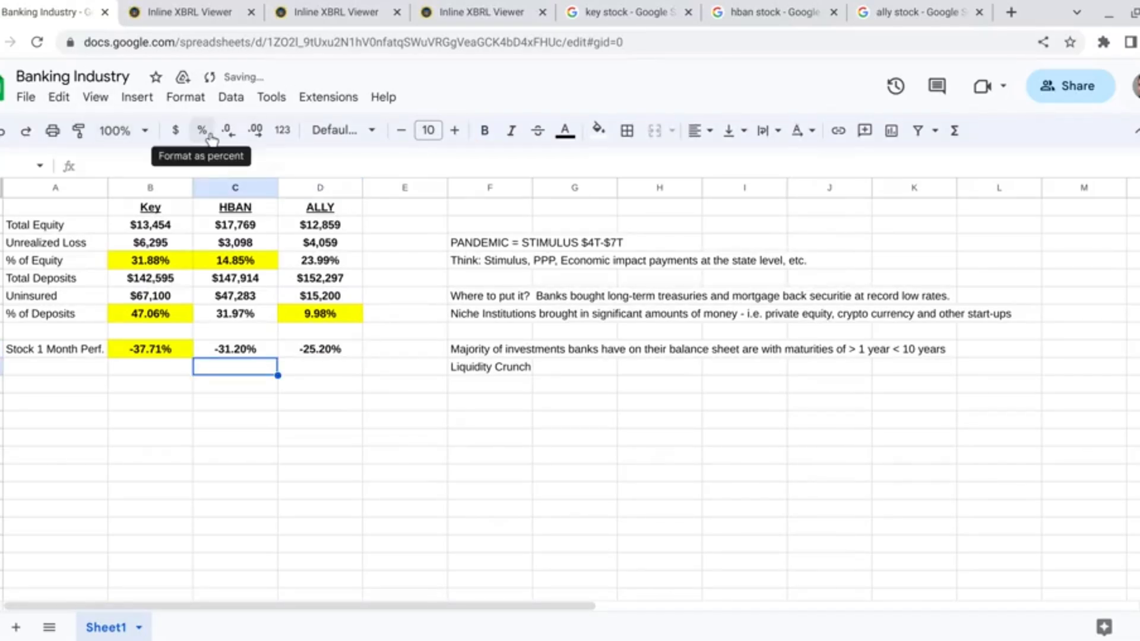
Compare the past-month performance and dividend yield on the HBAN and Key stock pages
{"action": "left_click", "coordinate": [238, 266]}
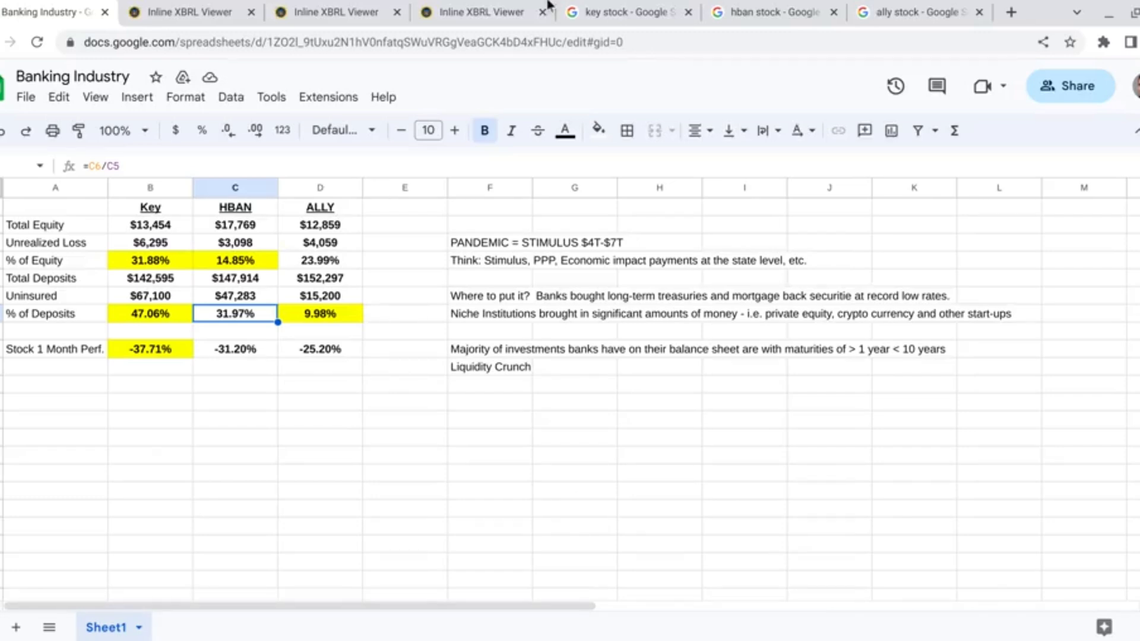
{"action": "left_click", "coordinate": [724, 9]}
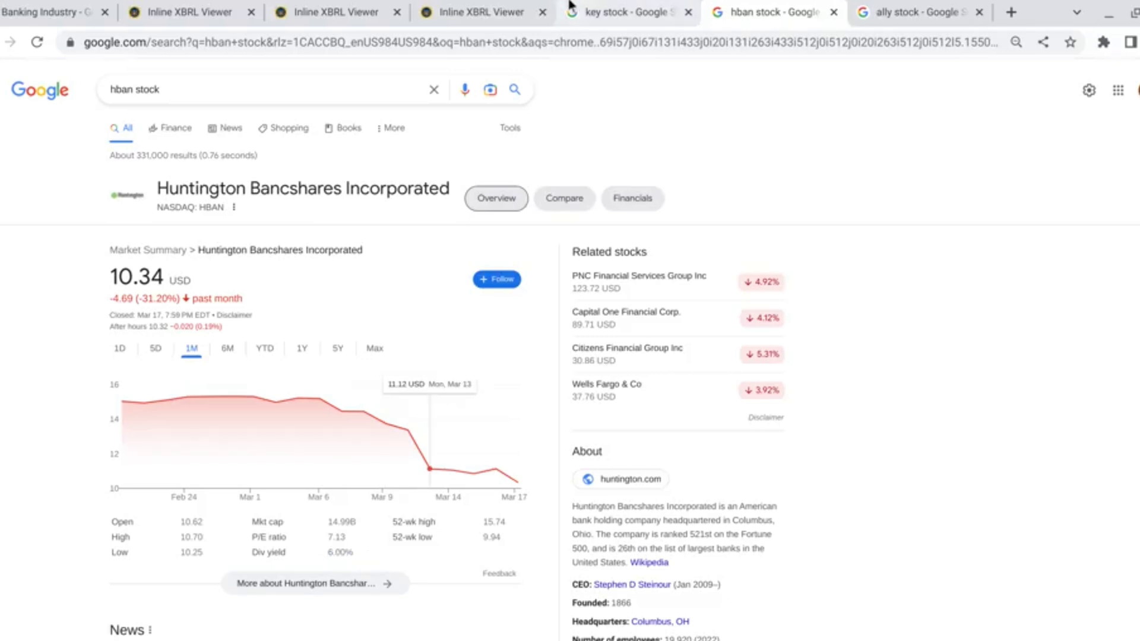
{"action": "left_click", "coordinate": [599, 7]}
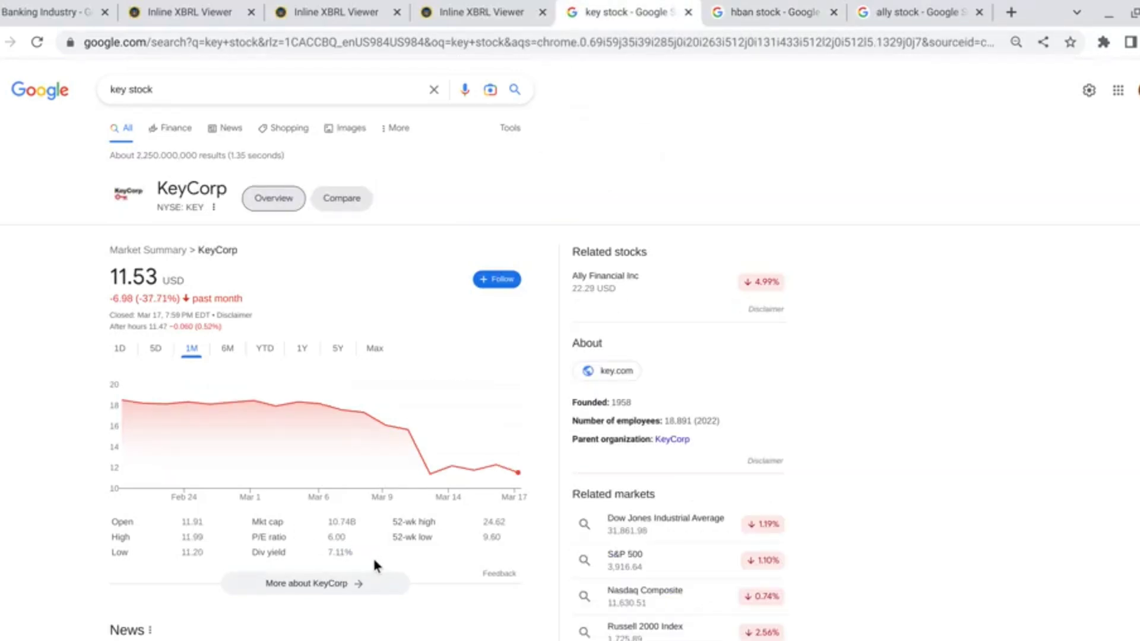
{"action": "left_click_drag", "start_coordinate": [377, 560], "coordinate": [319, 559]}
{"action": "left_click", "coordinate": [311, 558]}
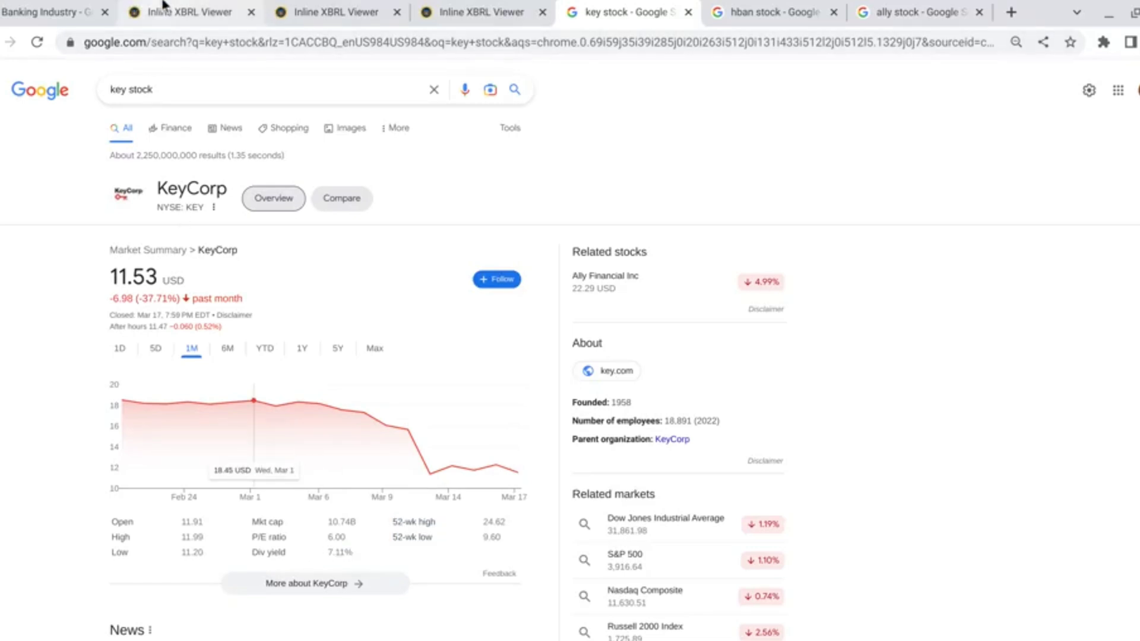
Review Key's % of Deposits and % of Equity formulas in the Banking Industry spreadsheet
{"action": "left_click", "coordinate": [41, 12]}
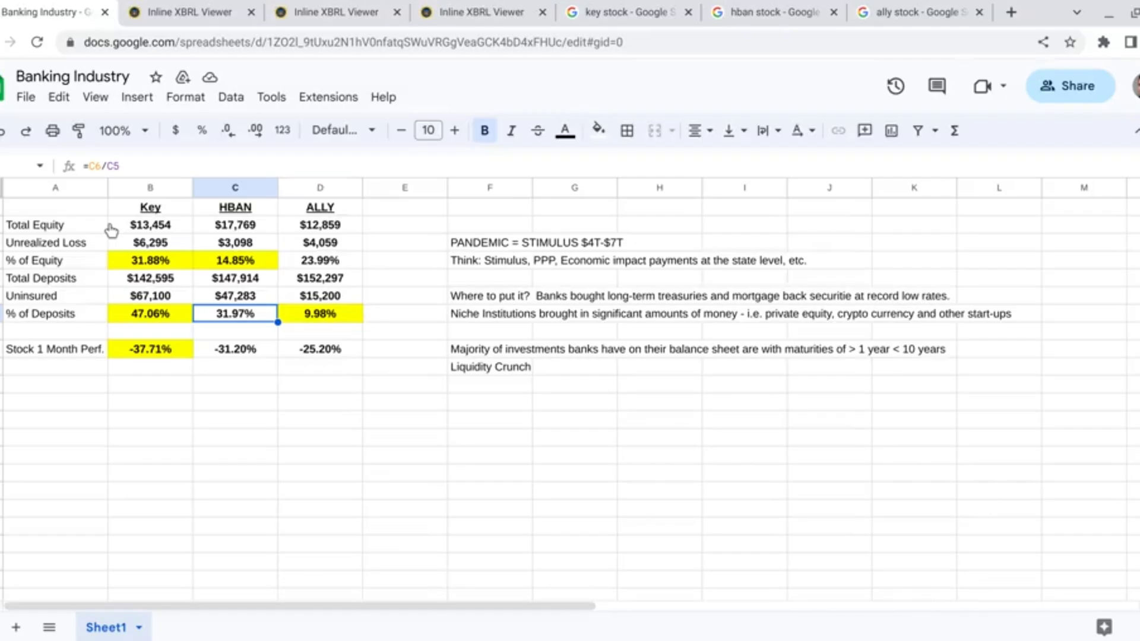
{"action": "left_click", "coordinate": [139, 317]}
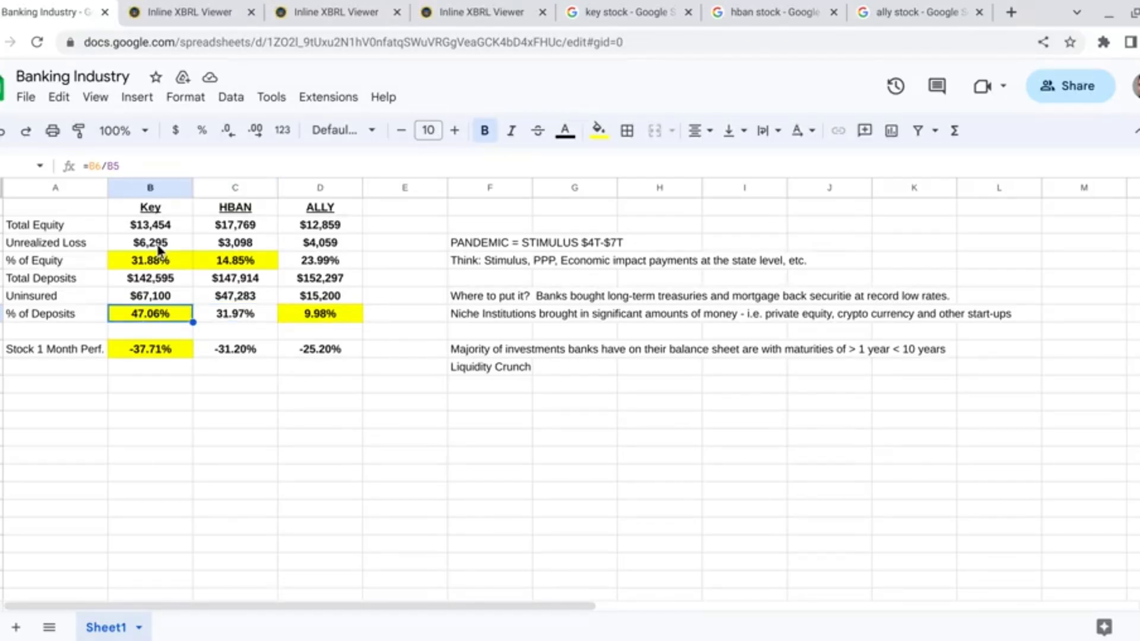
{"action": "left_click", "coordinate": [156, 266]}
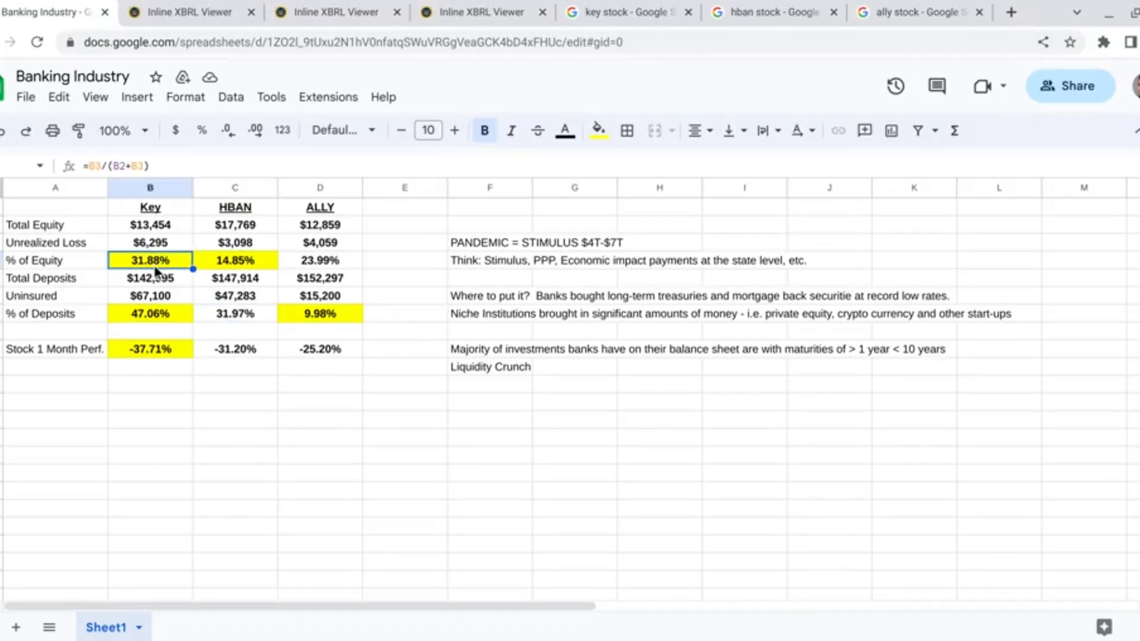
Go to the Consolidated Balance Sheet in Ally's 10-K through the index entry Financial Statements and Supplementary Data
{"action": "left_click", "coordinate": [442, 7]}
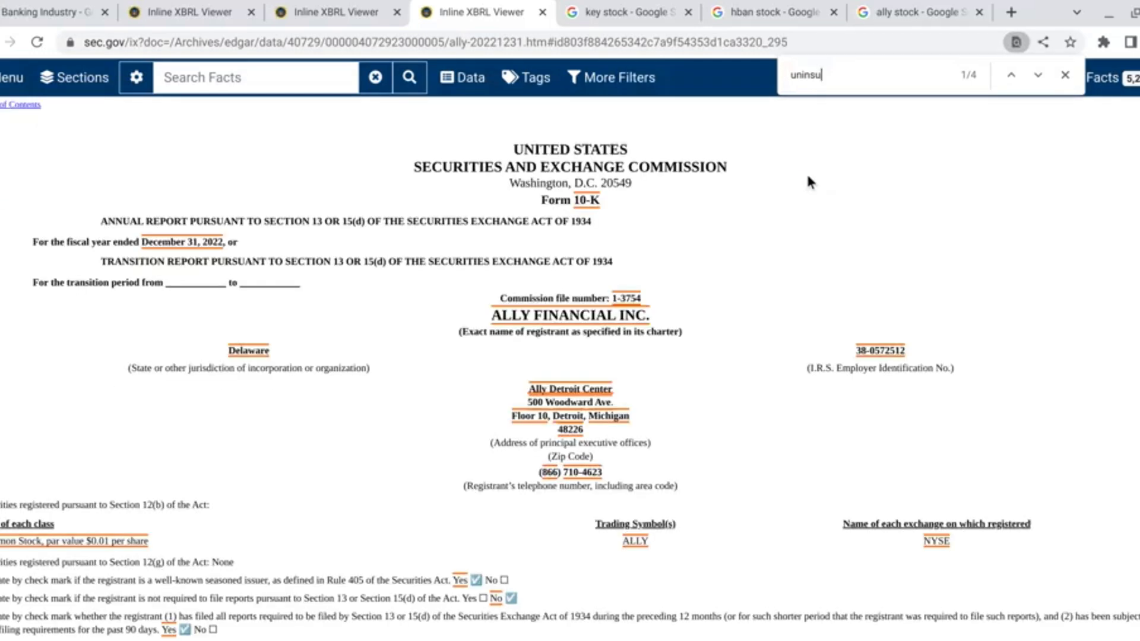
{"action": "left_click", "coordinate": [1065, 75]}
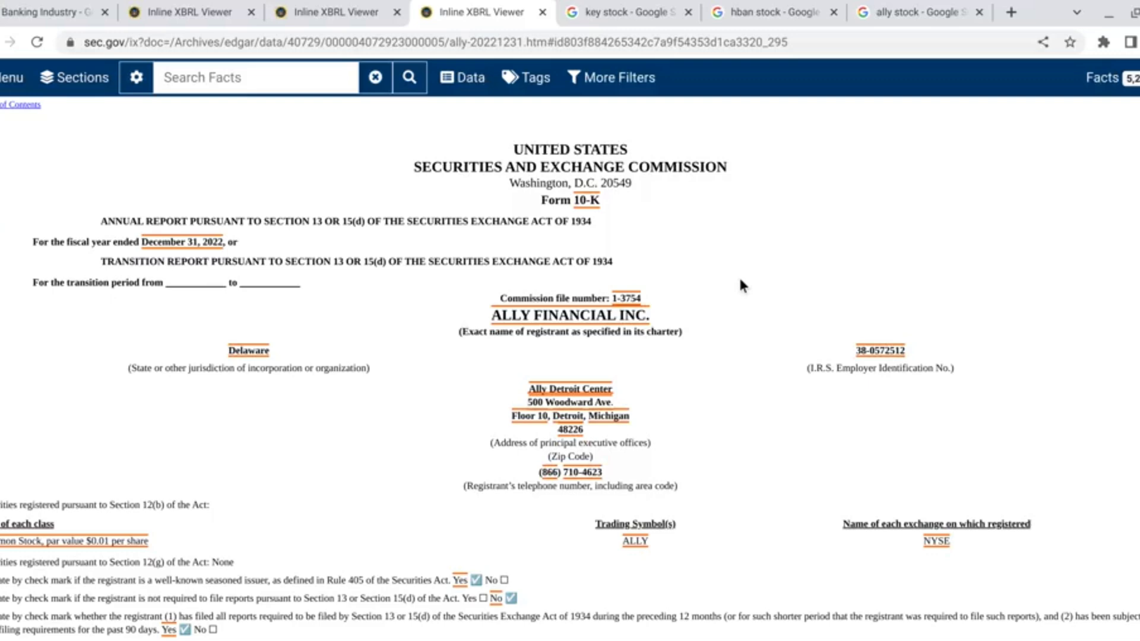
{"action": "scroll", "coordinate": [740, 280], "scroll_direction": "down", "scroll_amount": 7}
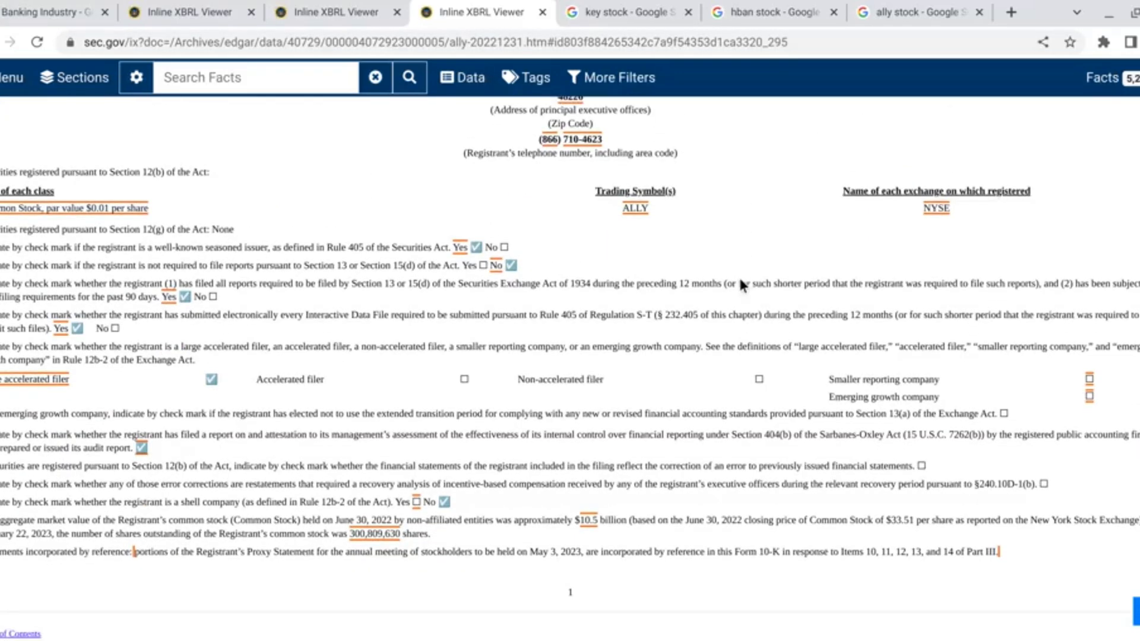
{"action": "scroll", "coordinate": [739, 275], "scroll_direction": "down", "scroll_amount": 2}
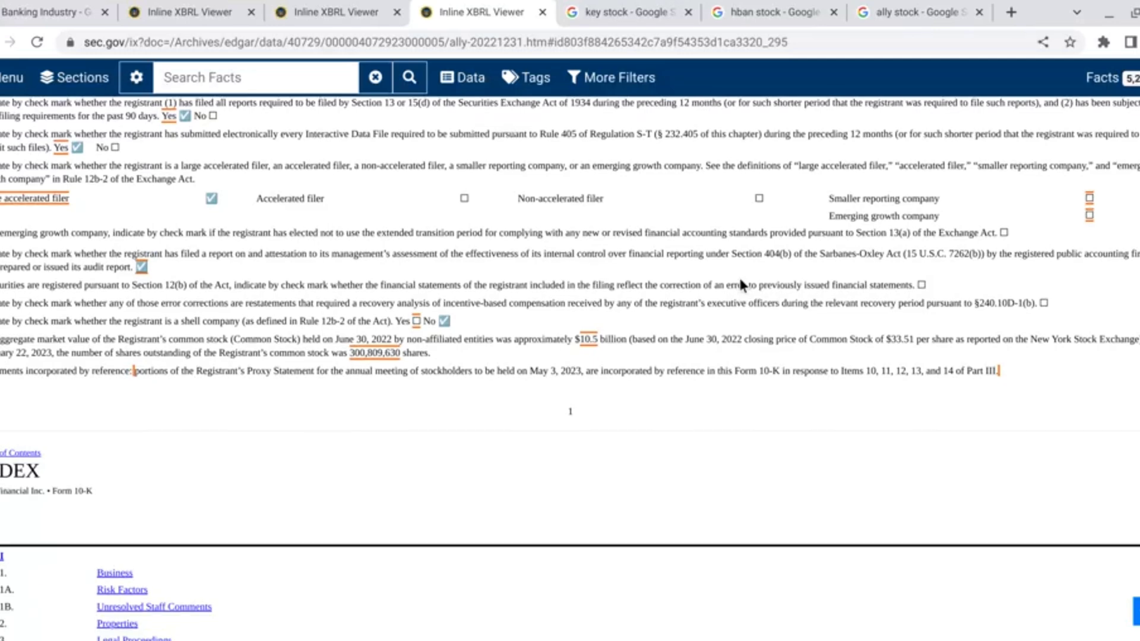
{"action": "scroll", "coordinate": [739, 280], "scroll_direction": "down", "scroll_amount": 2}
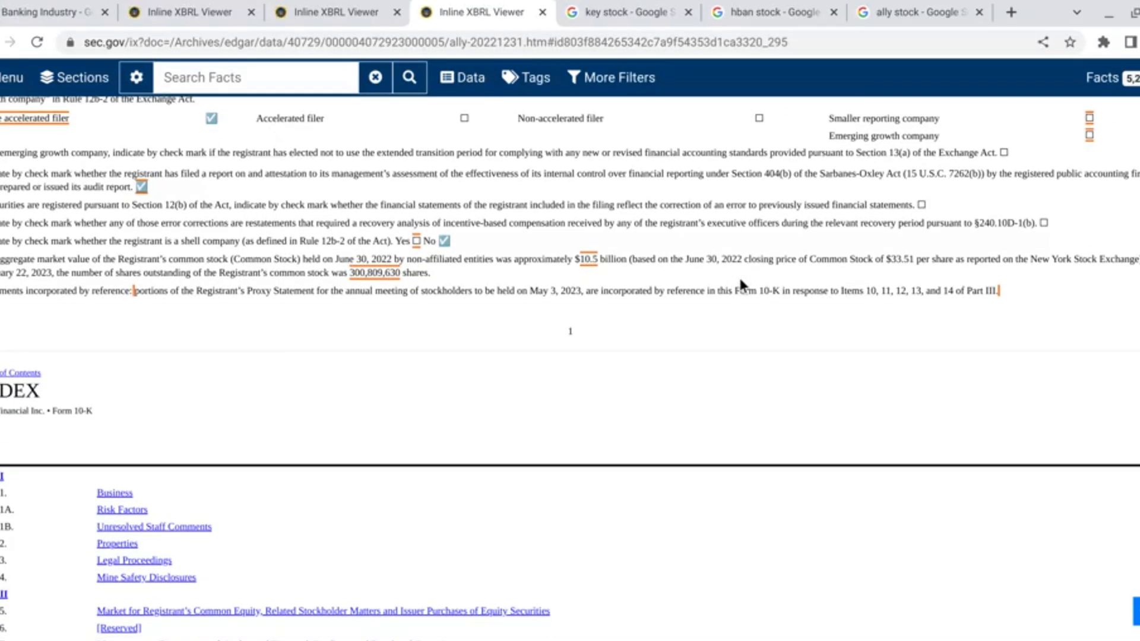
{"action": "scroll", "coordinate": [741, 285], "scroll_direction": "down", "scroll_amount": 2}
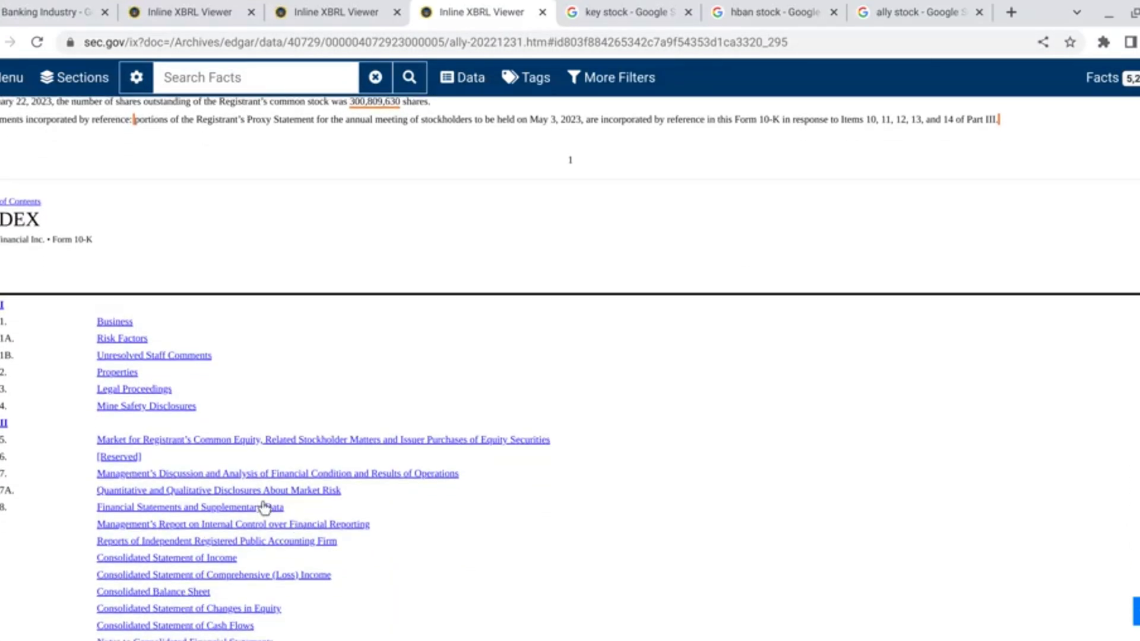
{"action": "left_click", "coordinate": [255, 510]}
{"action": "scroll", "coordinate": [264, 491], "scroll_direction": "down", "scroll_amount": 5}
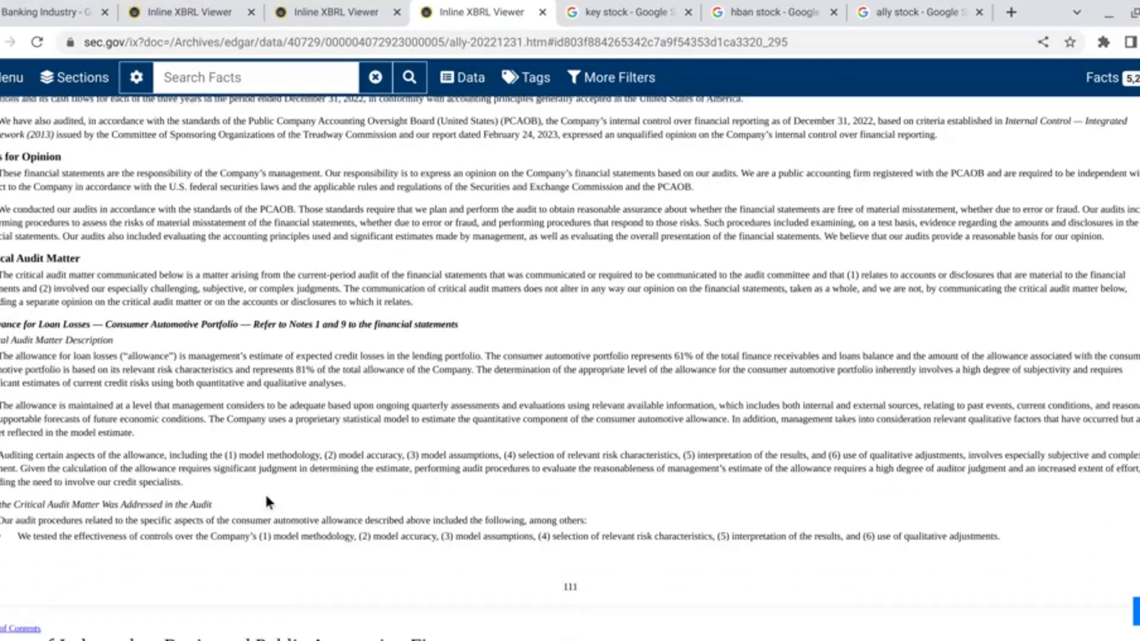
{"action": "scroll", "coordinate": [265, 492], "scroll_direction": "down", "scroll_amount": 15}
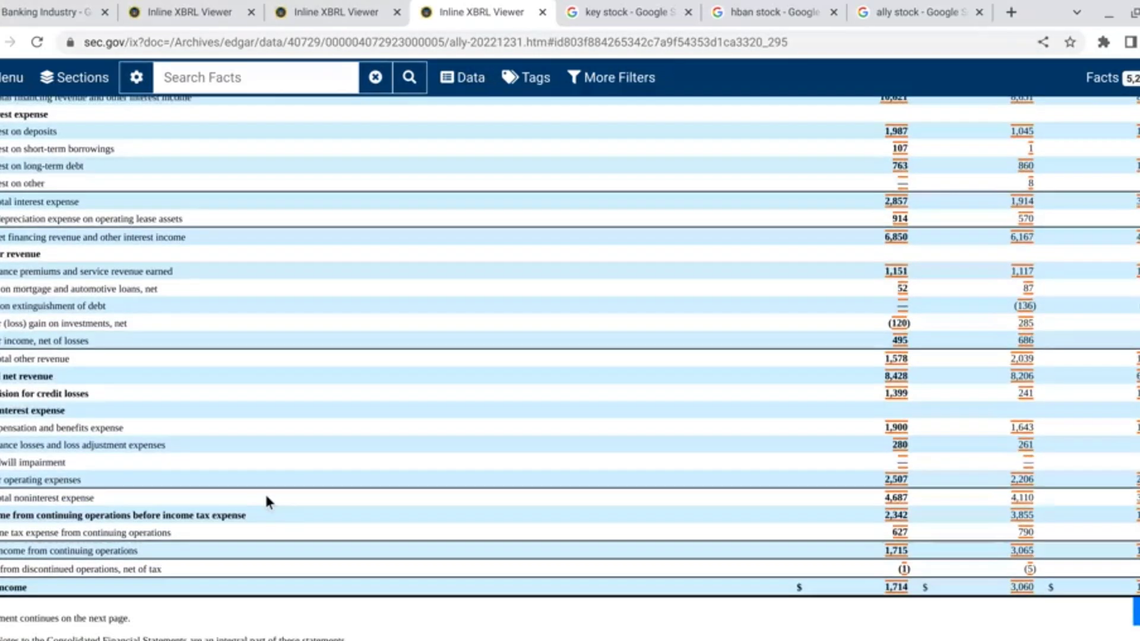
{"action": "scroll", "coordinate": [493, 492], "scroll_direction": "up", "scroll_amount": 10}
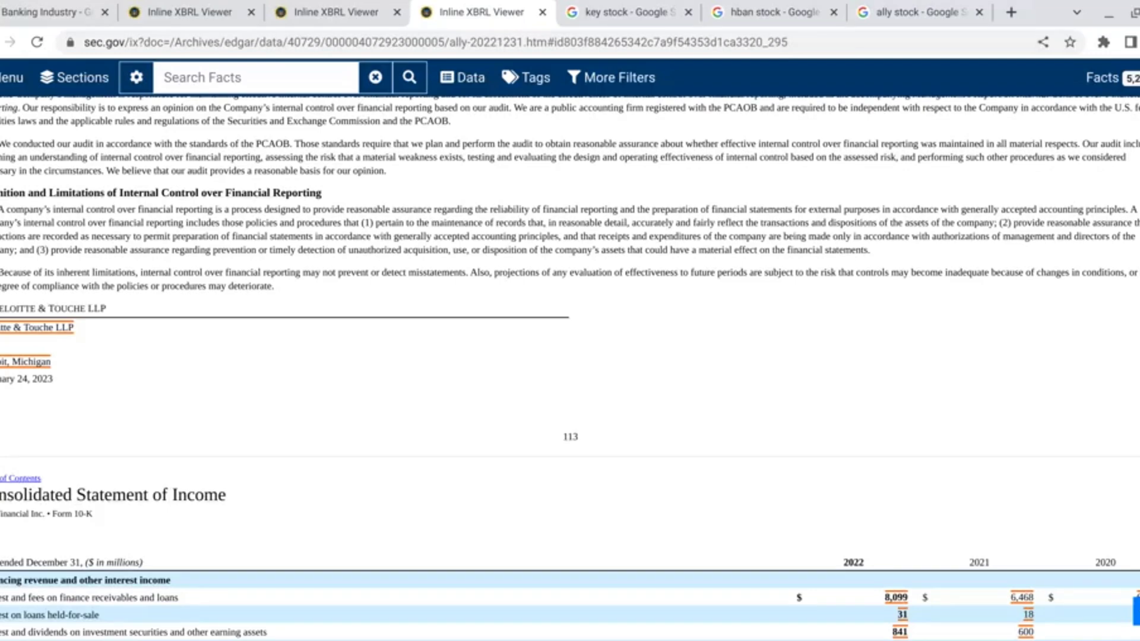
{"action": "scroll", "coordinate": [409, 495], "scroll_direction": "down", "scroll_amount": 12}
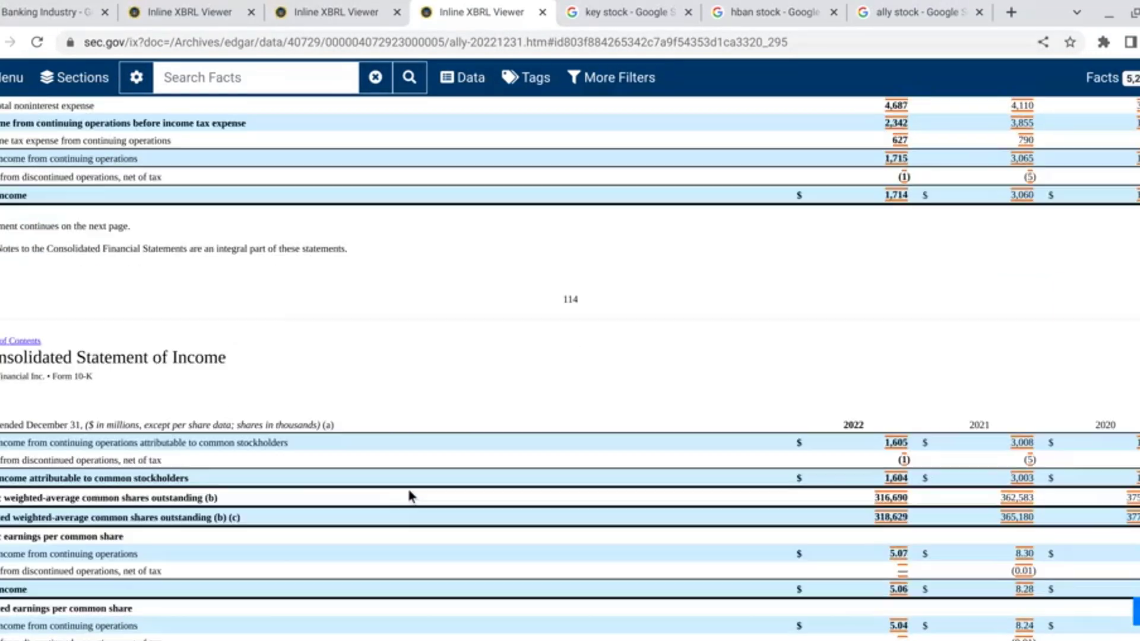
{"action": "scroll", "coordinate": [409, 495], "scroll_direction": "down", "scroll_amount": 15}
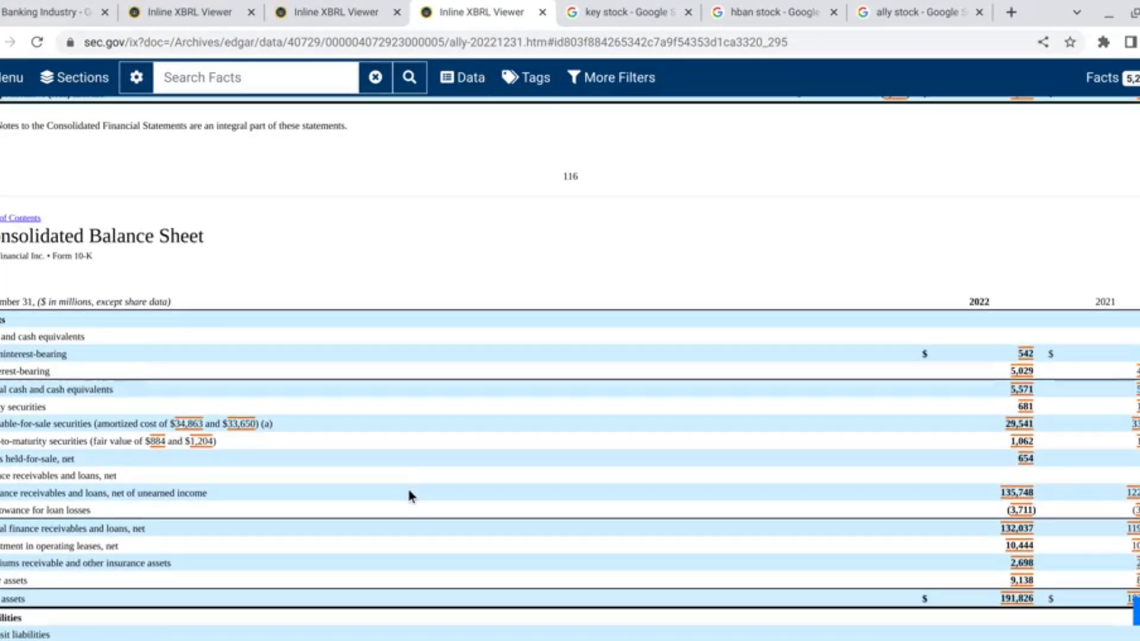
{"action": "scroll", "coordinate": [409, 493], "scroll_direction": "down", "scroll_amount": 4}
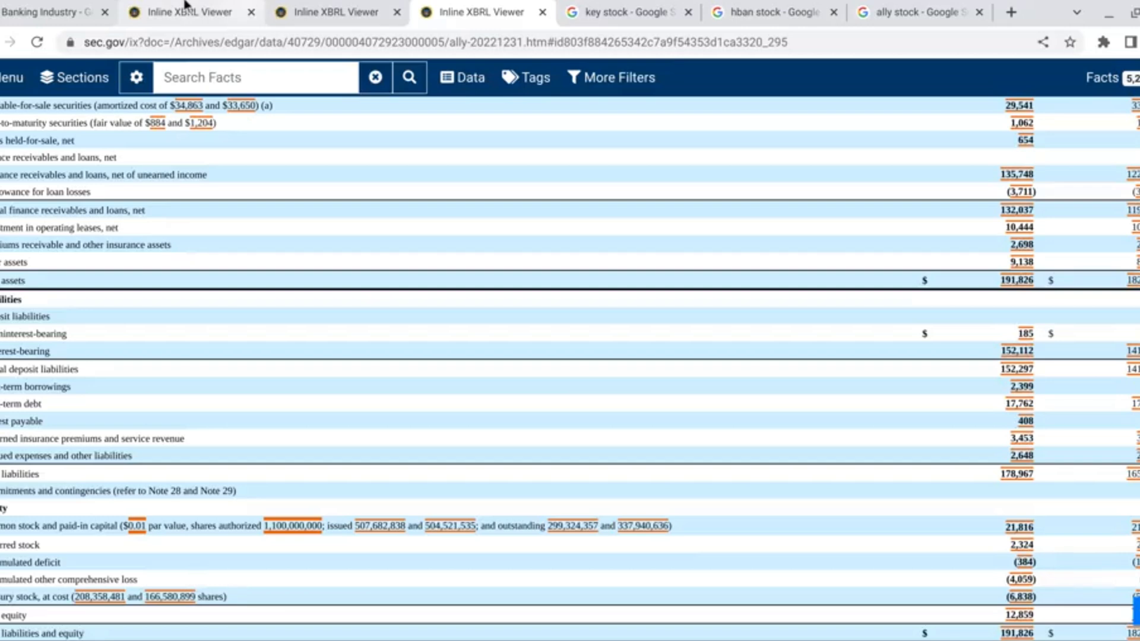
Check ALLY's Total Equity and Unrealized Loss against Ally's balance sheet and review its % of Equity formula
{"action": "left_click", "coordinate": [83, 6]}
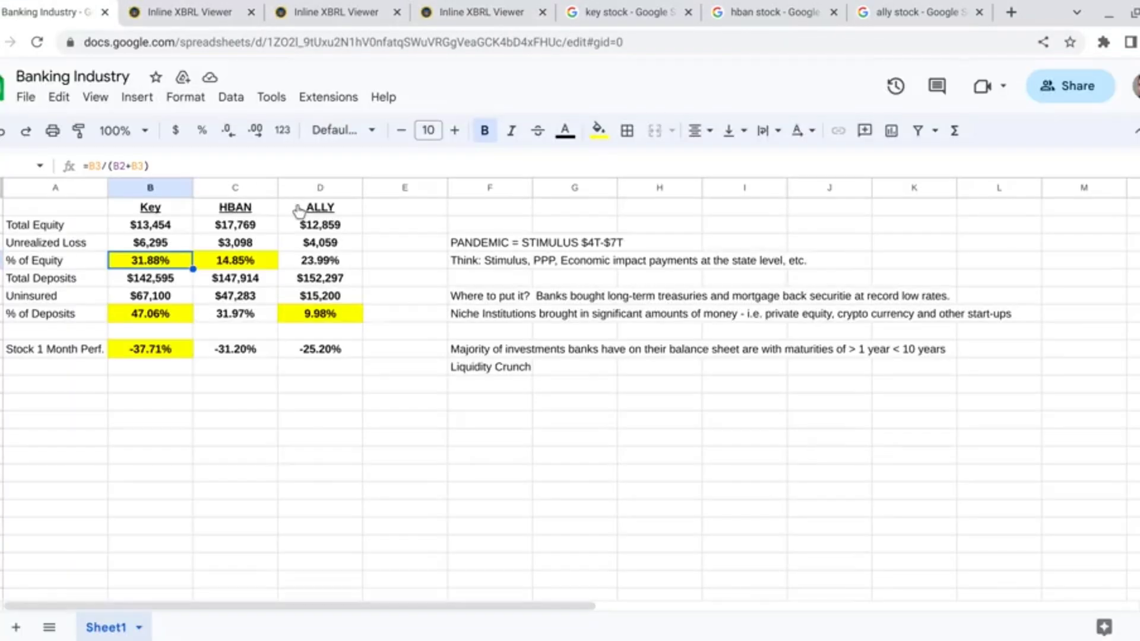
{"action": "left_click", "coordinate": [320, 225]}
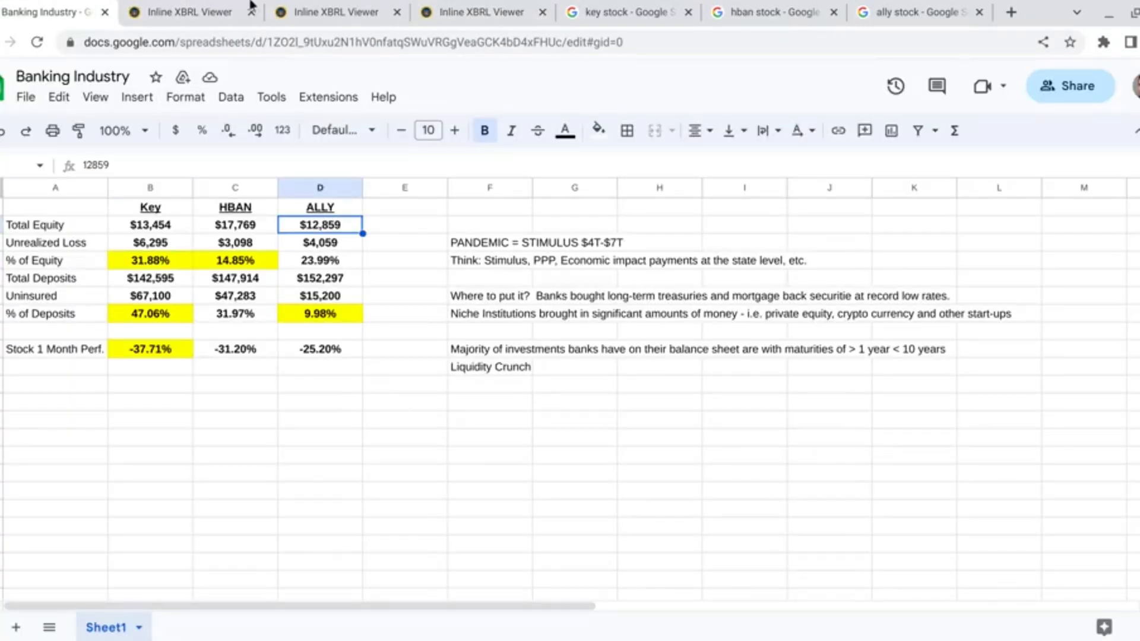
{"action": "left_click", "coordinate": [462, 8]}
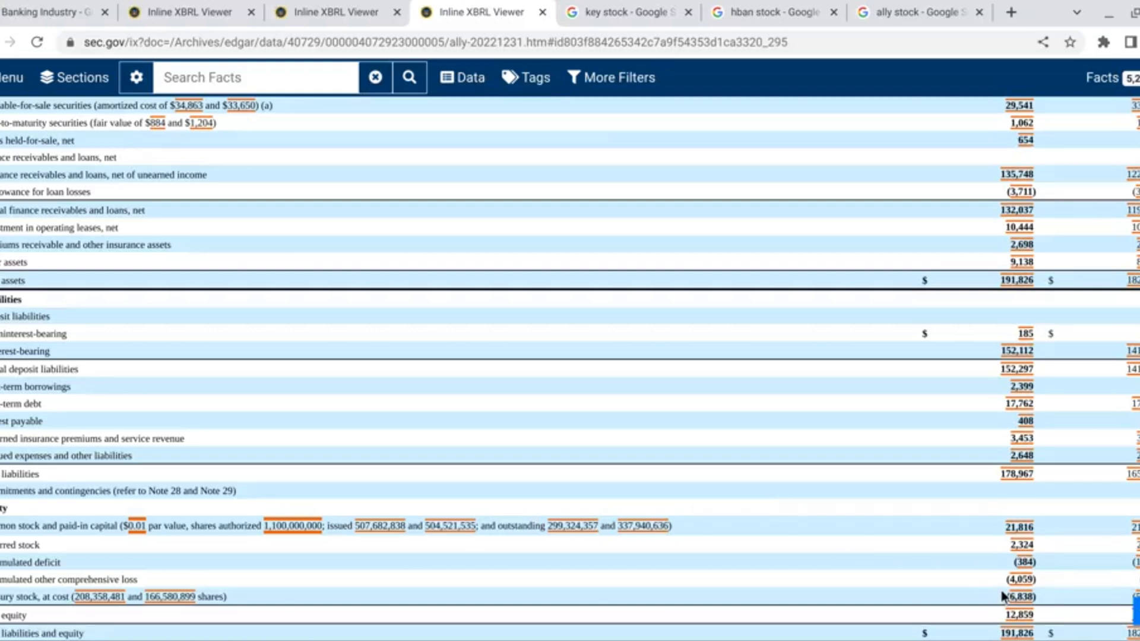
{"action": "left_click", "coordinate": [16, 8]}
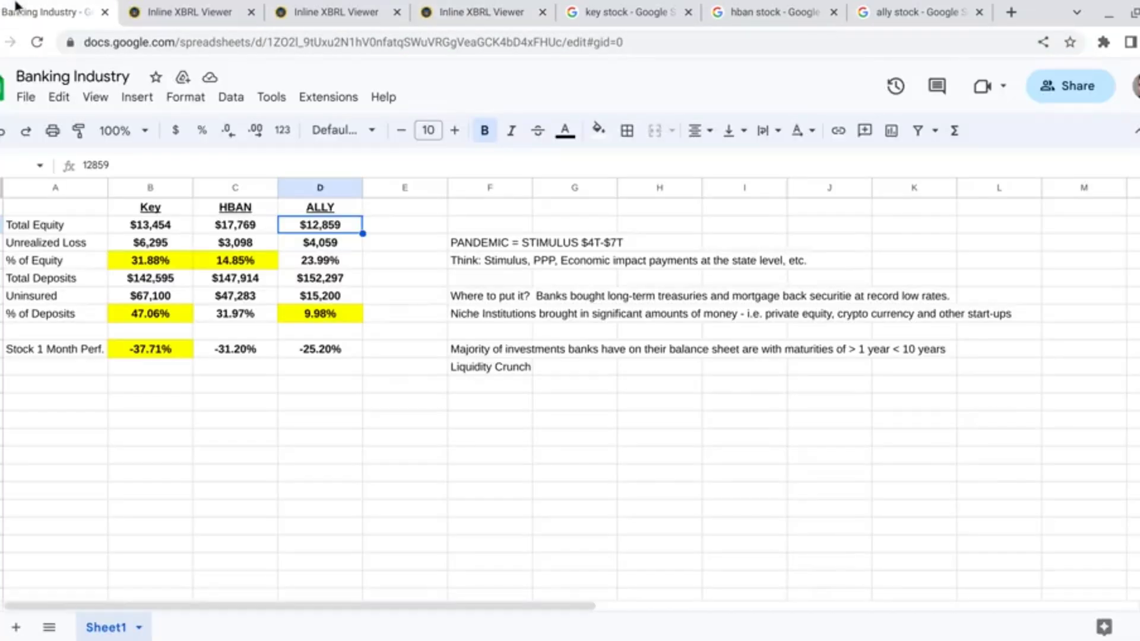
{"action": "left_click", "coordinate": [326, 267]}
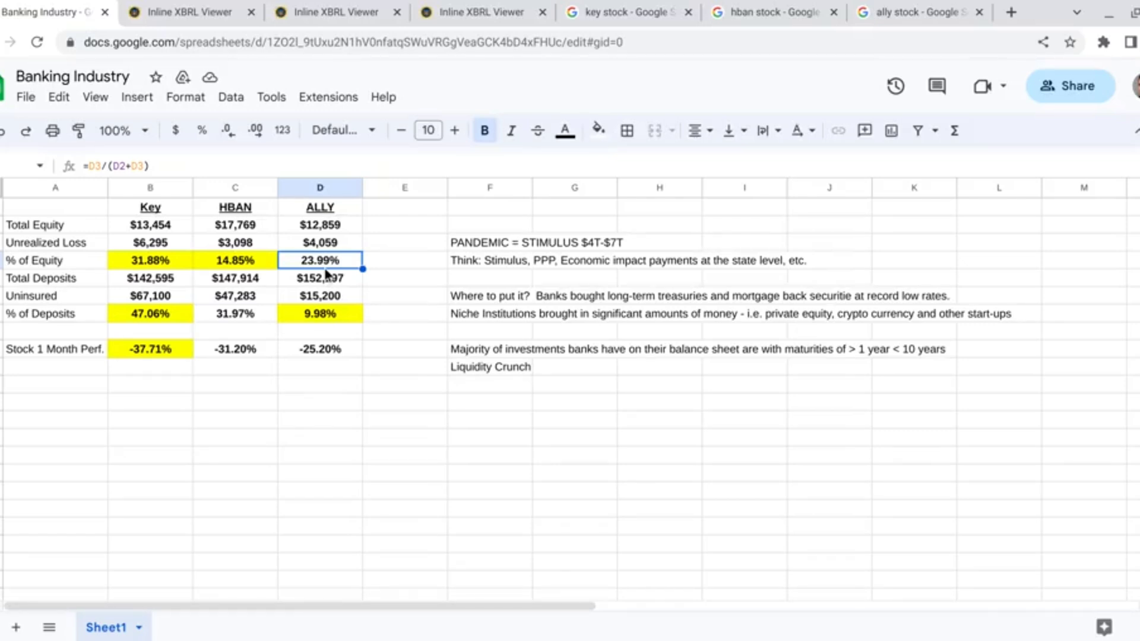
Check ALLY's Total Deposits in the spreadsheet against the total deposit liabilities line of Ally's balance sheet
{"action": "left_click", "coordinate": [475, 12]}
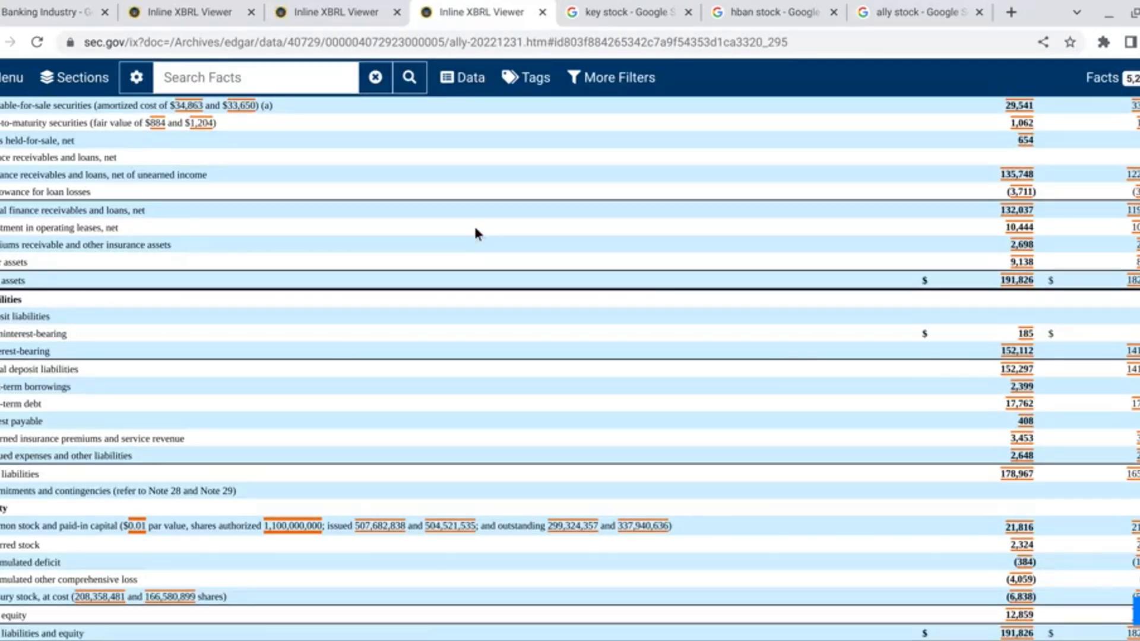
{"action": "left_click", "coordinate": [18, 24]}
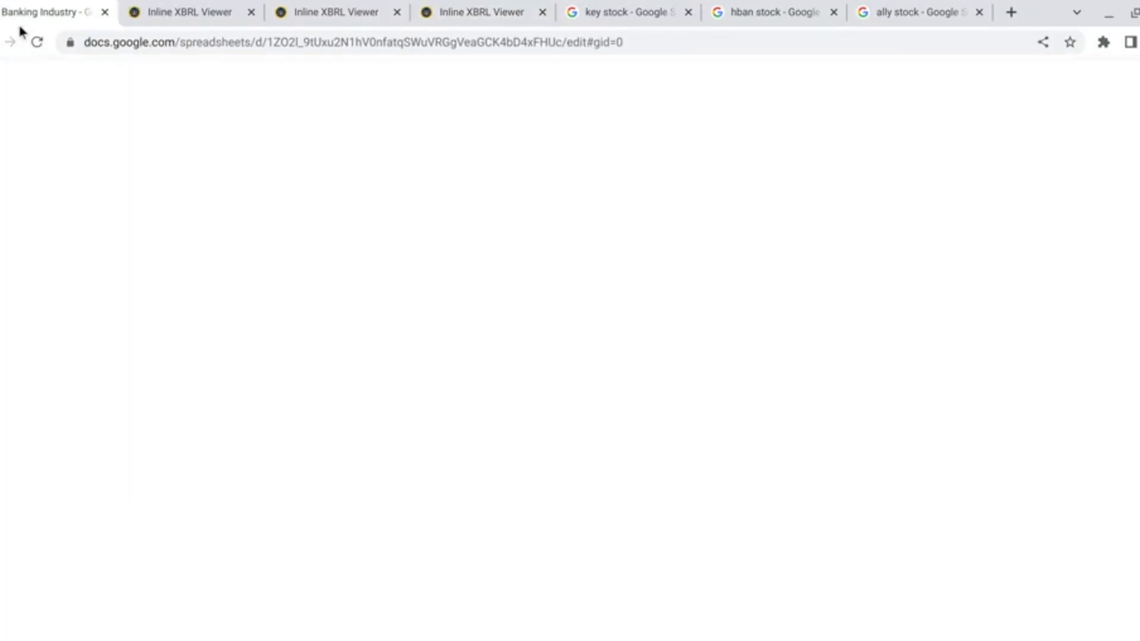
{"action": "left_click", "coordinate": [318, 285]}
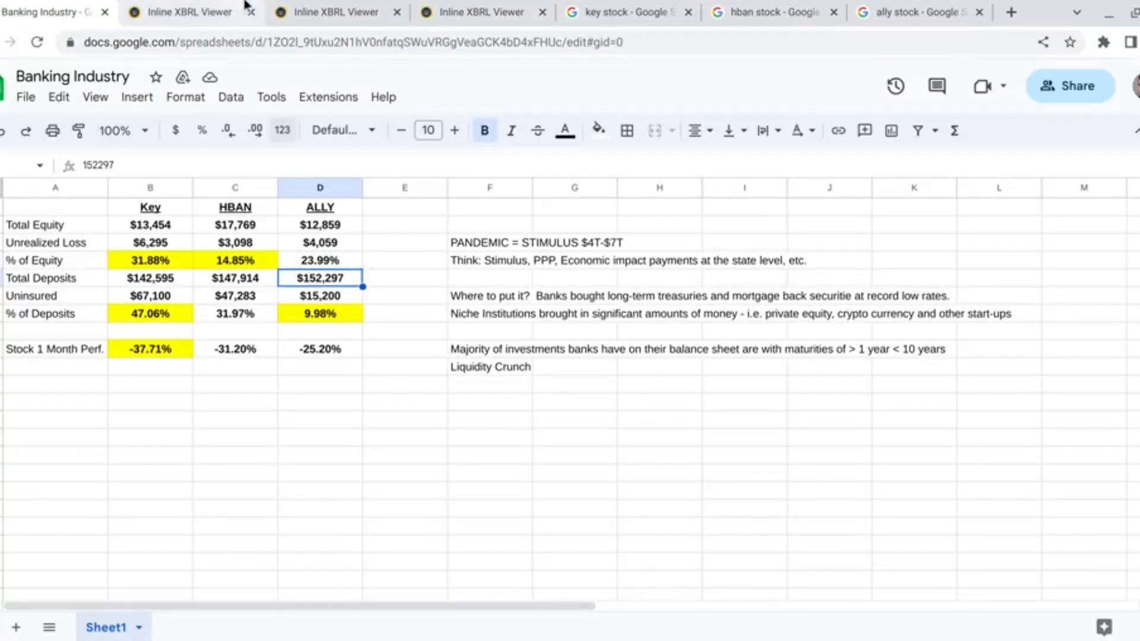
Search Ally's 10-K for "uninsured" and read the sentence on estimated uninsured deposit liabilities as of December 31, 2022
{"action": "left_click", "coordinate": [475, 12]}
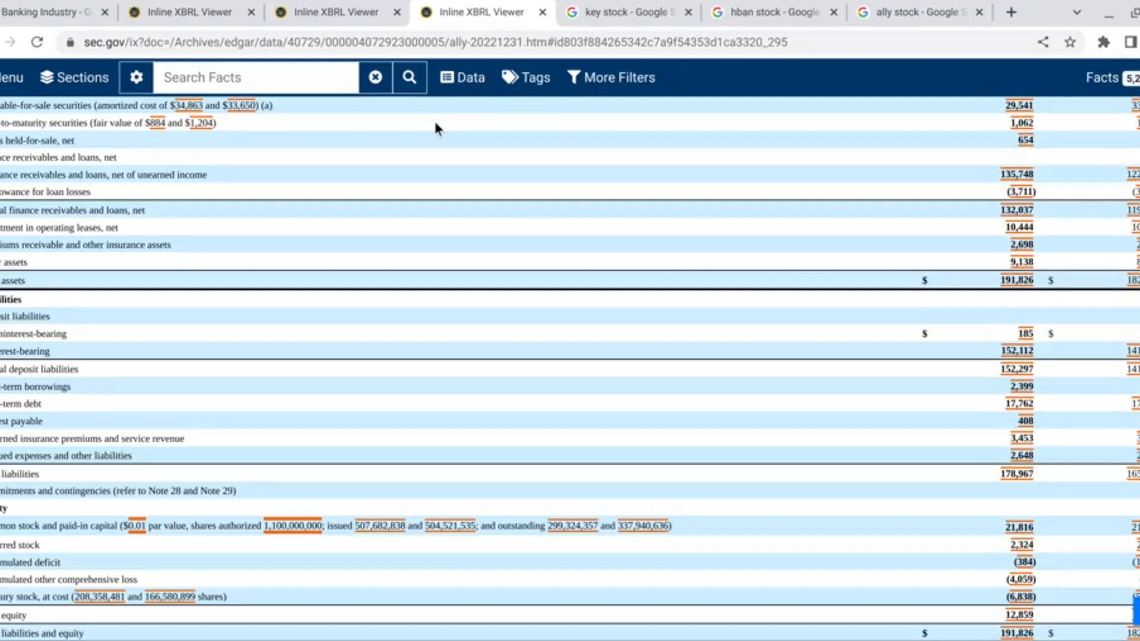
{"action": "scroll", "coordinate": [435, 123], "scroll_direction": "down", "scroll_amount": 2}
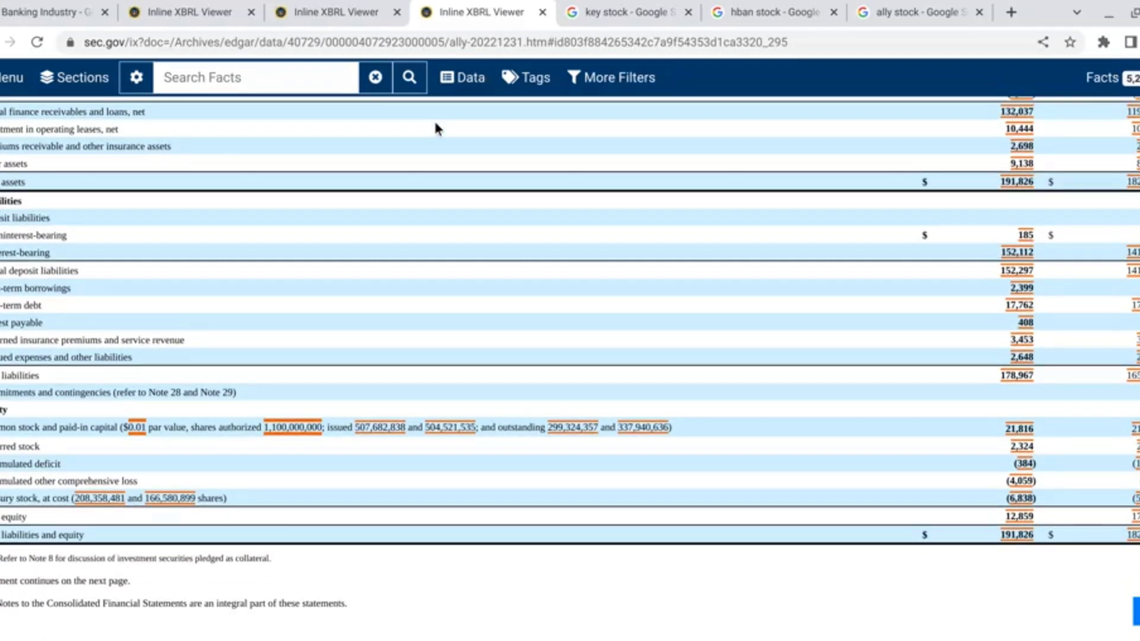
{"action": "key", "text": "ctrl+f"}
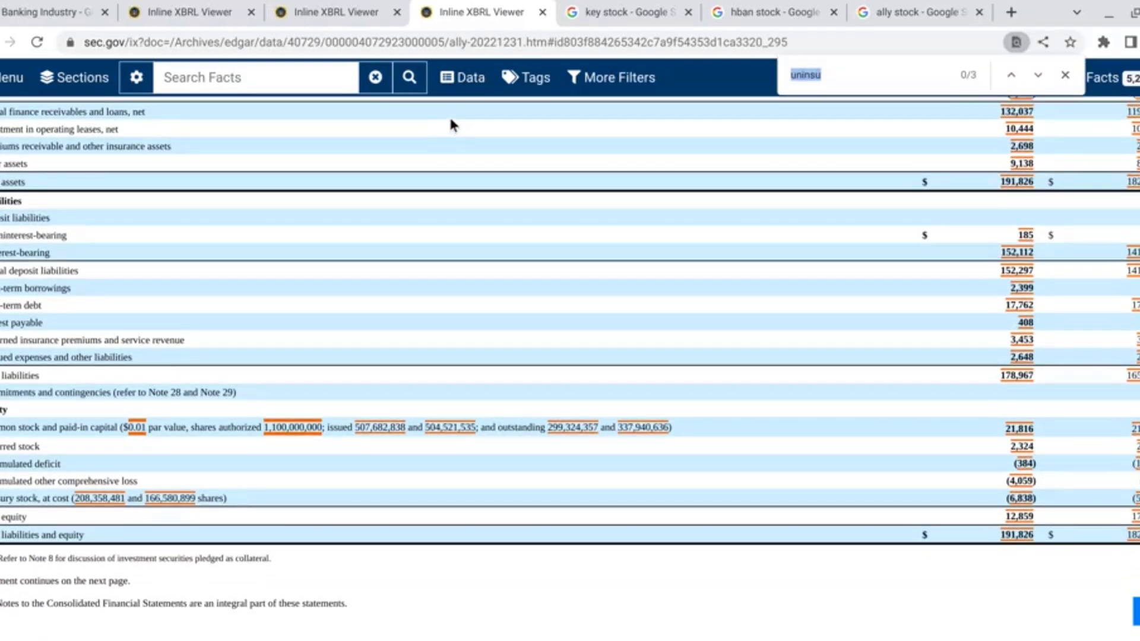
{"action": "type", "text": "uninsured"}
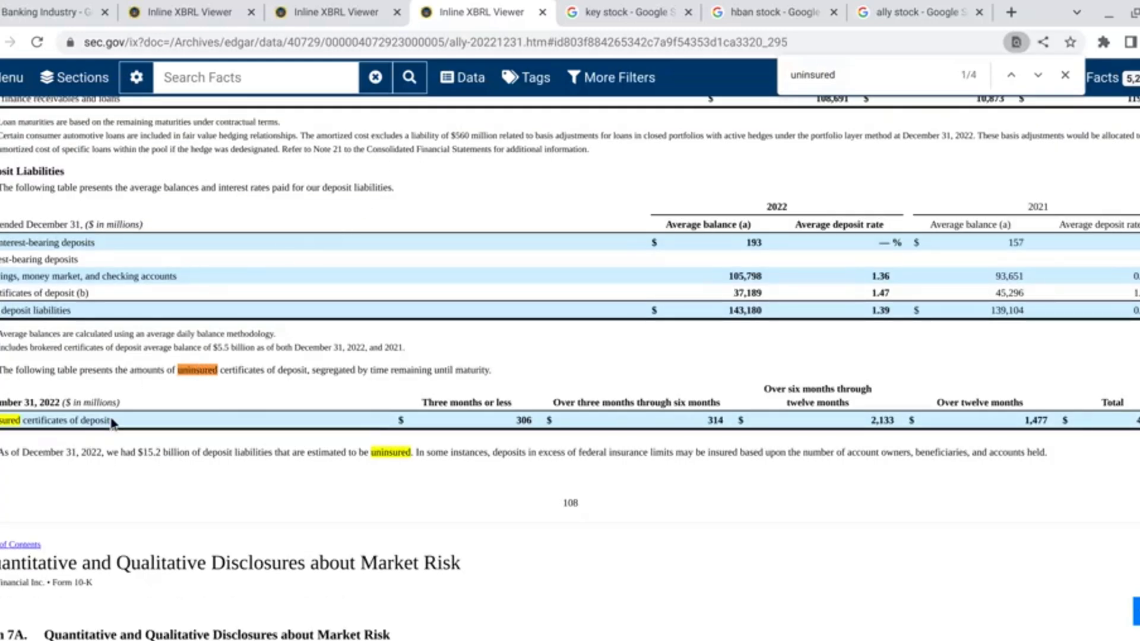
{"action": "left_click_drag", "start_coordinate": [5, 453], "coordinate": [130, 454]}
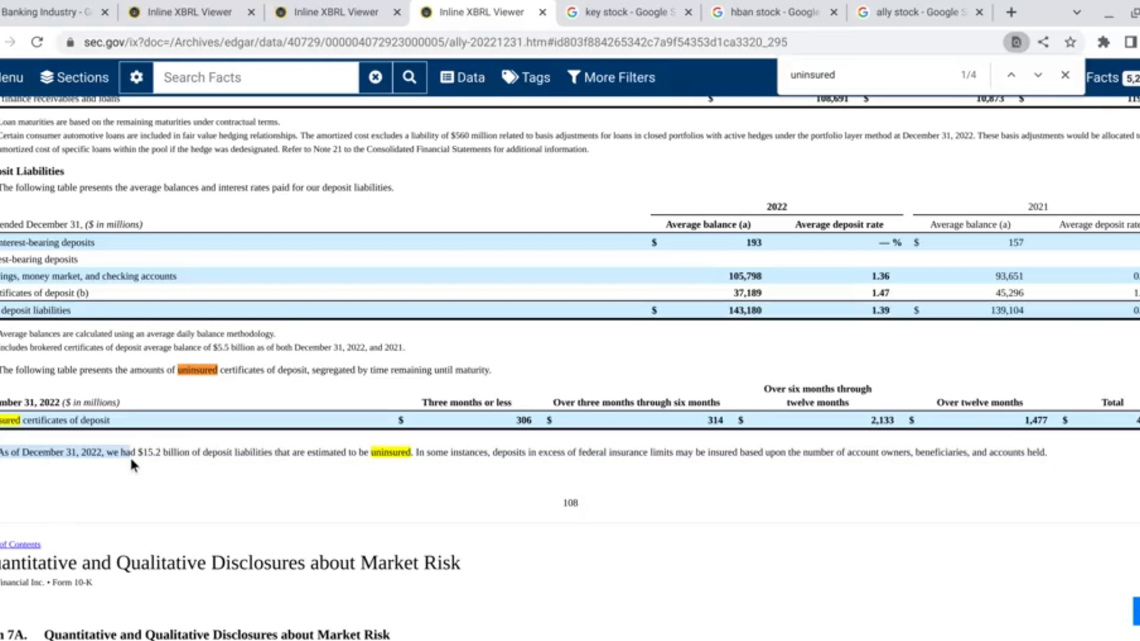
{"action": "left_click", "coordinate": [133, 455]}
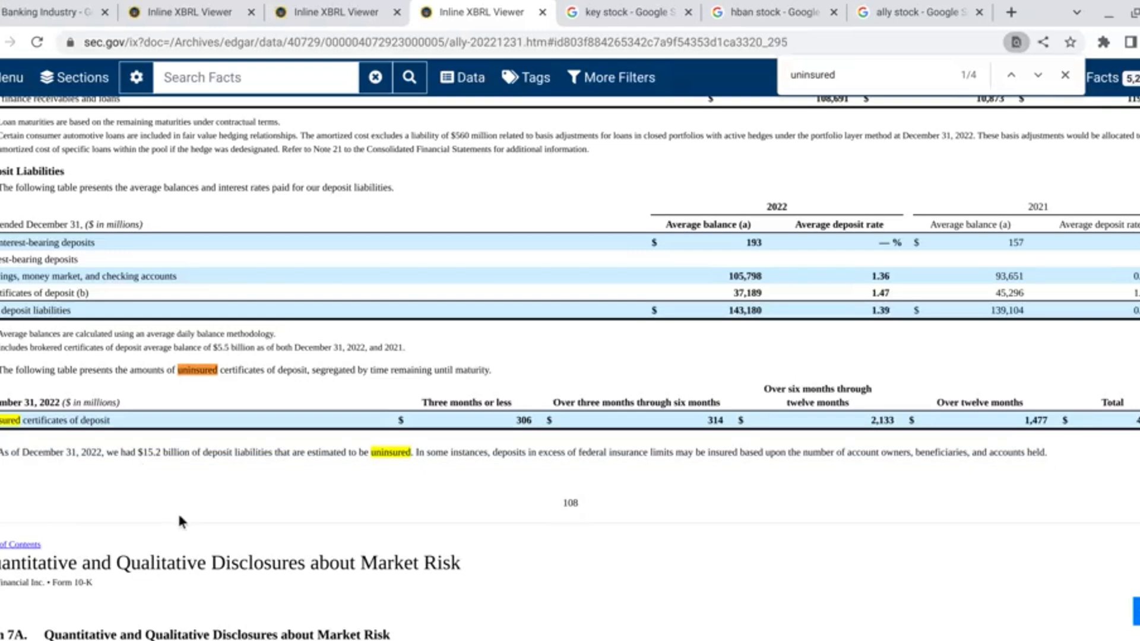
Review ALLY's Uninsured amount and compare the banks' % of Deposits in the Banking Industry spreadsheet
{"action": "left_click", "coordinate": [42, 7]}
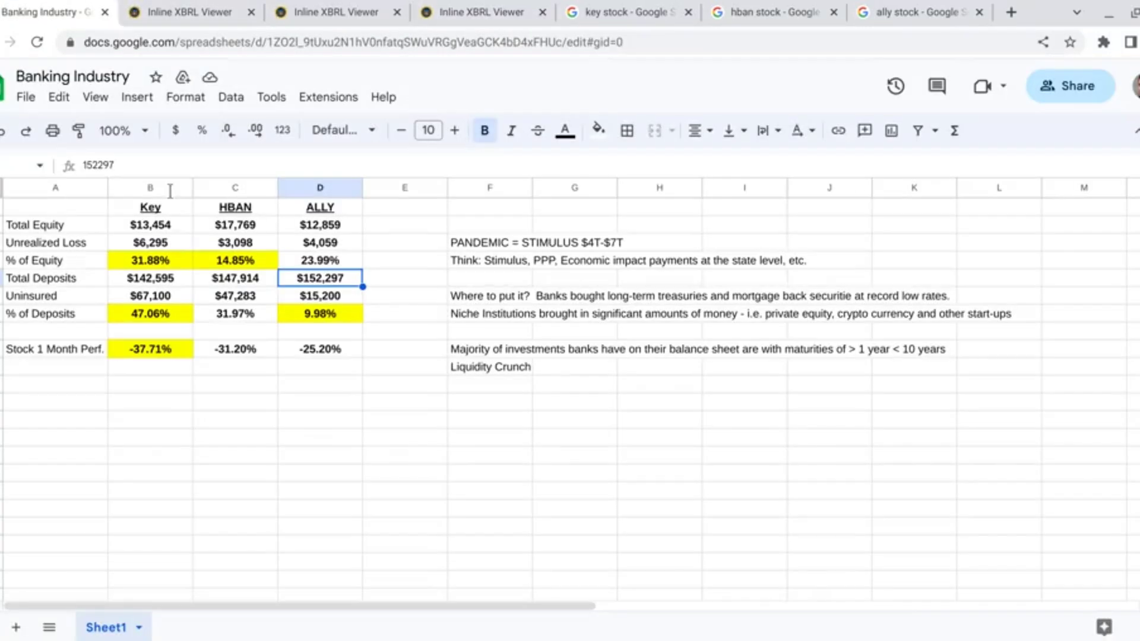
{"action": "left_click", "coordinate": [324, 300]}
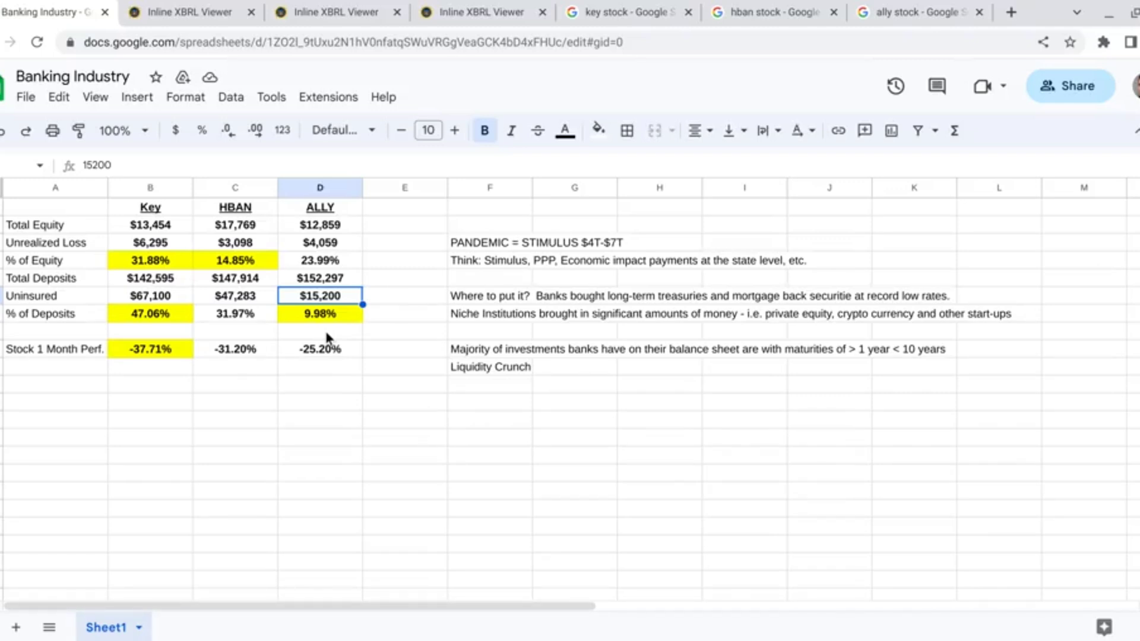
{"action": "left_click", "coordinate": [366, 424]}
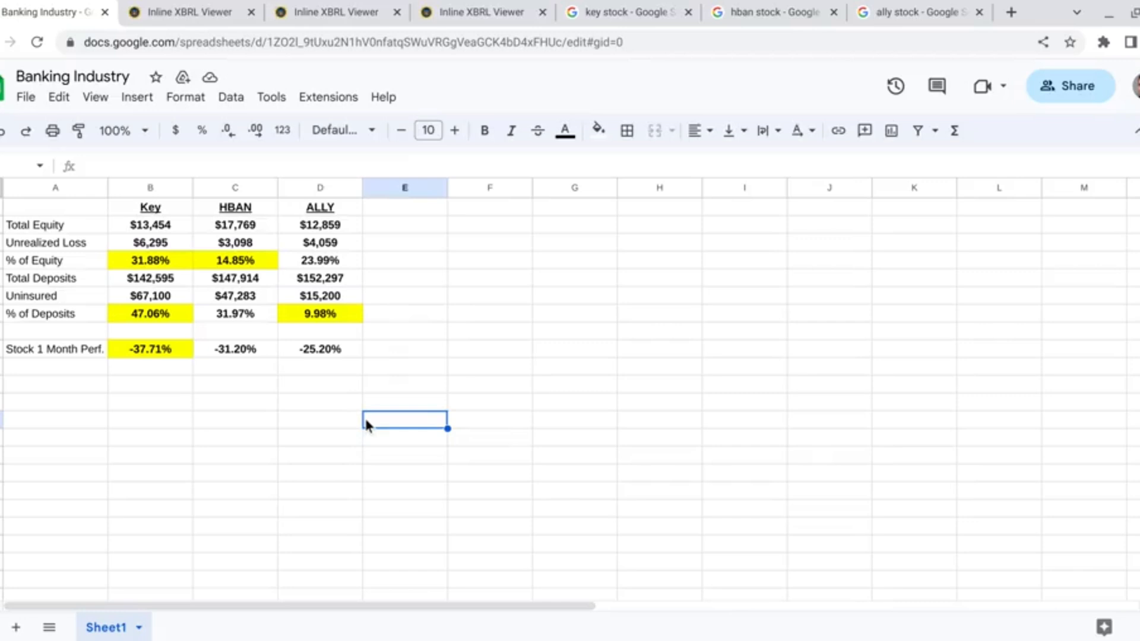
{"action": "left_click", "coordinate": [224, 318]}
{"action": "left_click", "coordinate": [292, 442]}
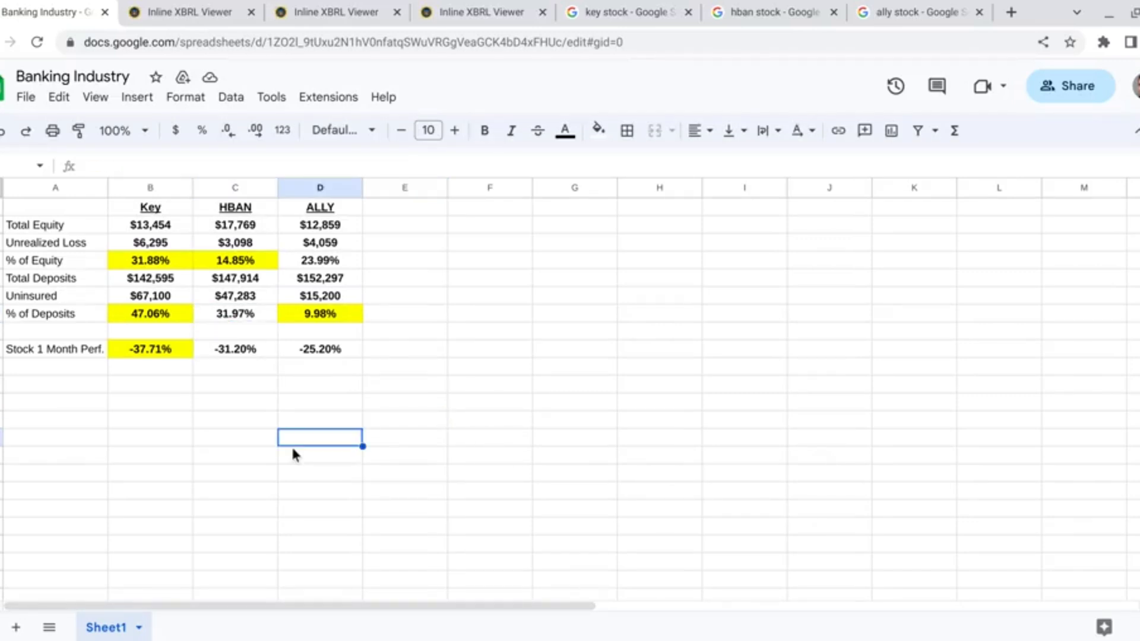